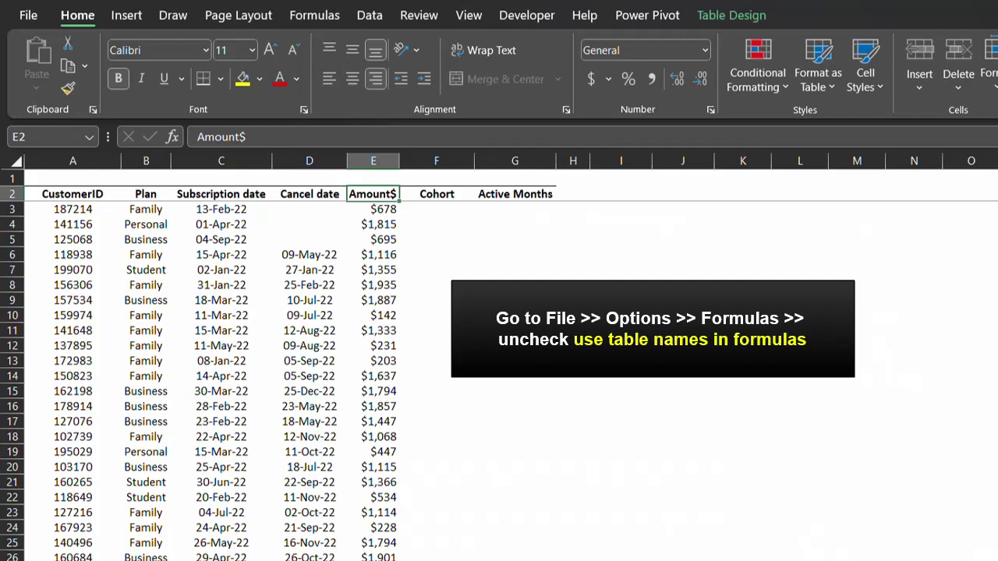
Step: Enter =EOMONTH(C3,0) in F3 so the Cohort column shows month-end dates like 28-Feb-22
{"action": "left_click", "coordinate": [440, 211]}
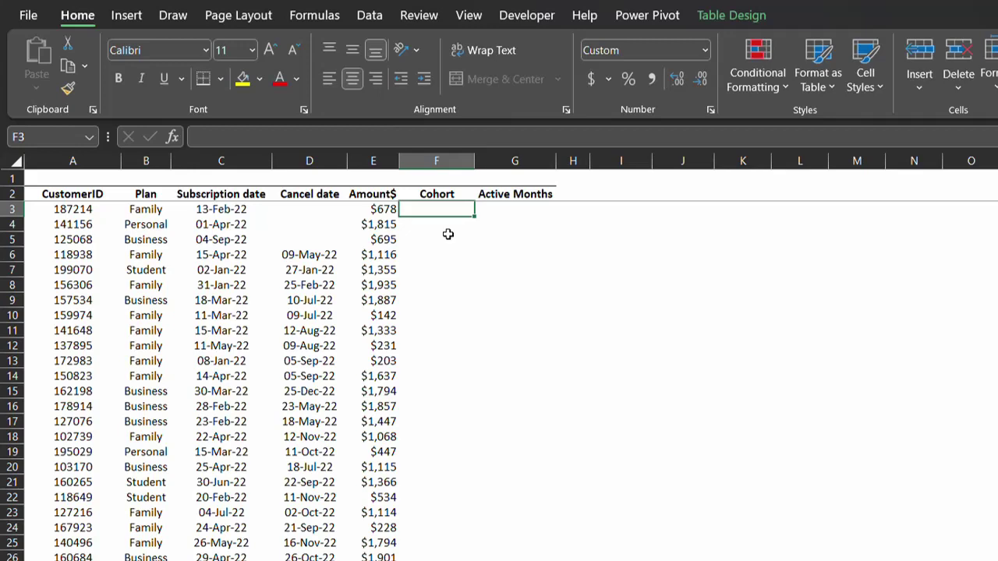
{"action": "type", "text": "=eomo"}
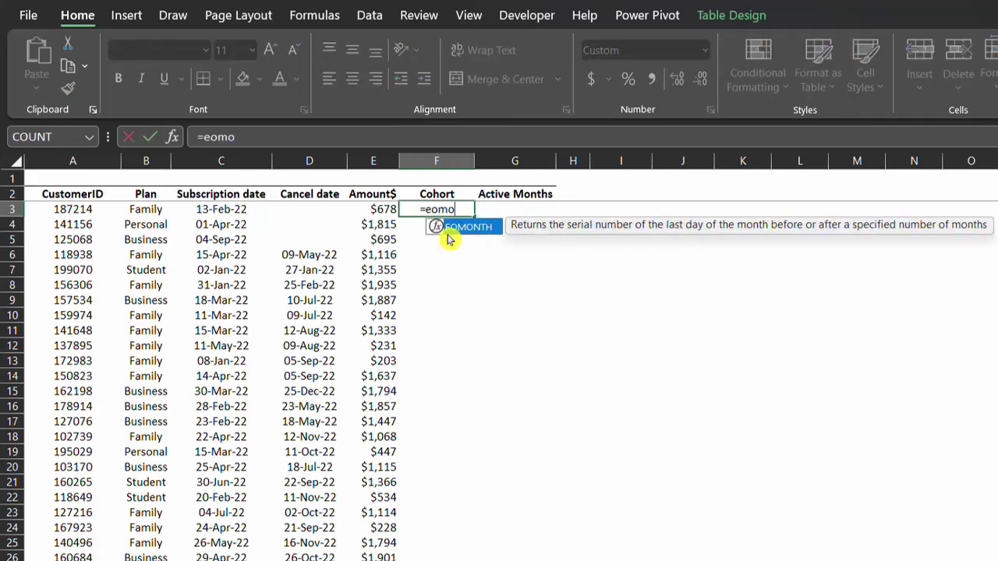
{"action": "key", "text": "Tab"}
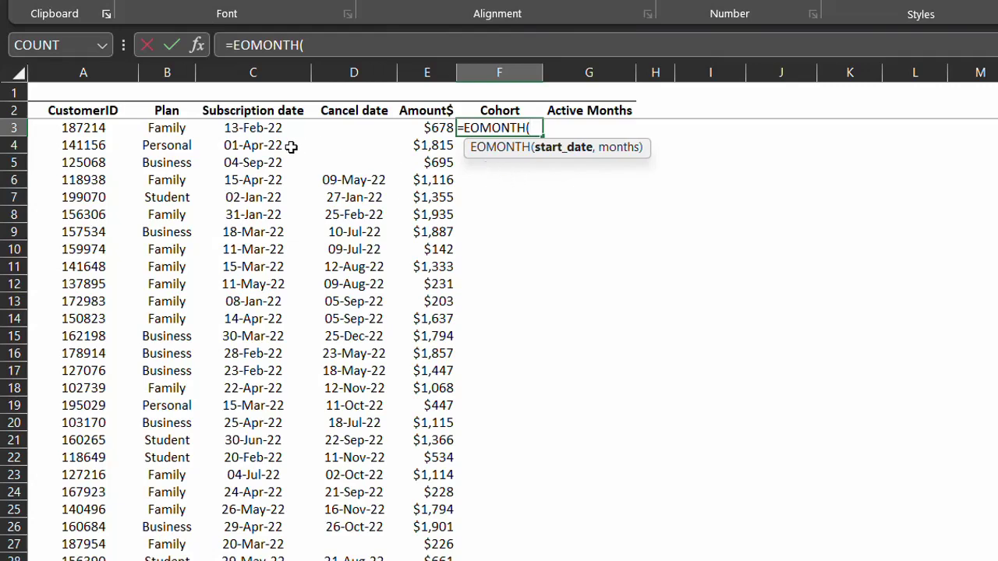
{"action": "left_click", "coordinate": [270, 129]}
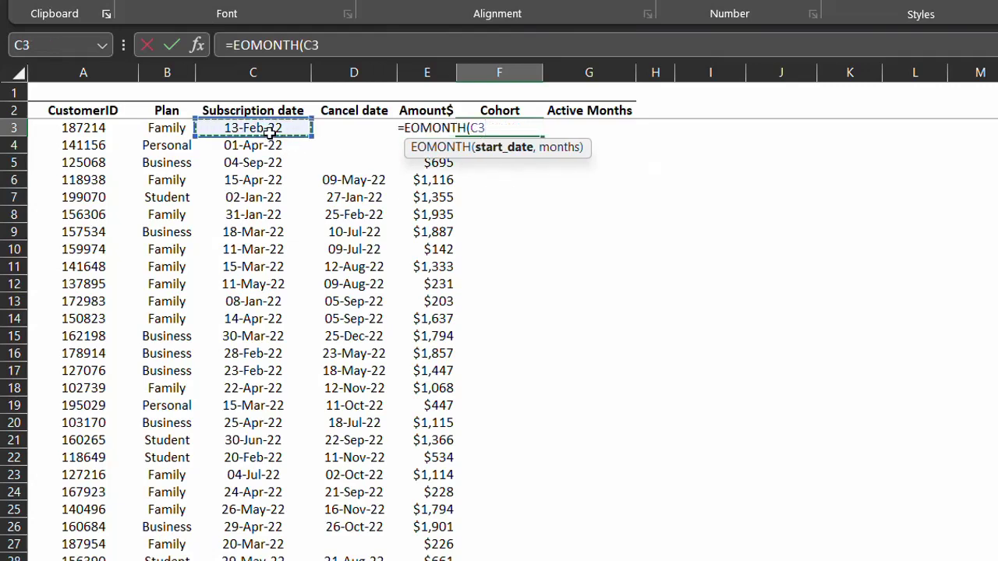
{"action": "type", "text": ","}
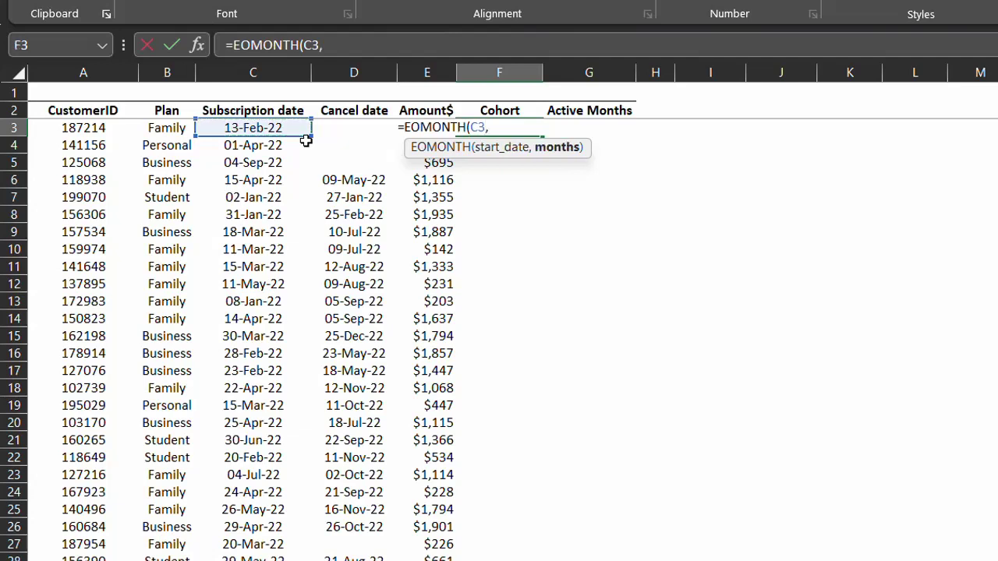
{"action": "type", "text": "0)"}
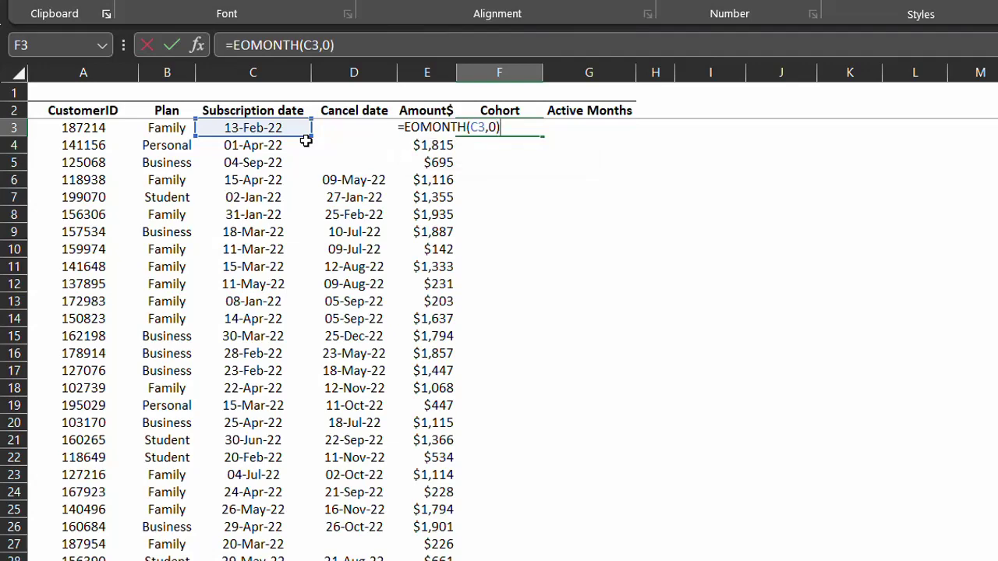
{"action": "key", "text": "Return"}
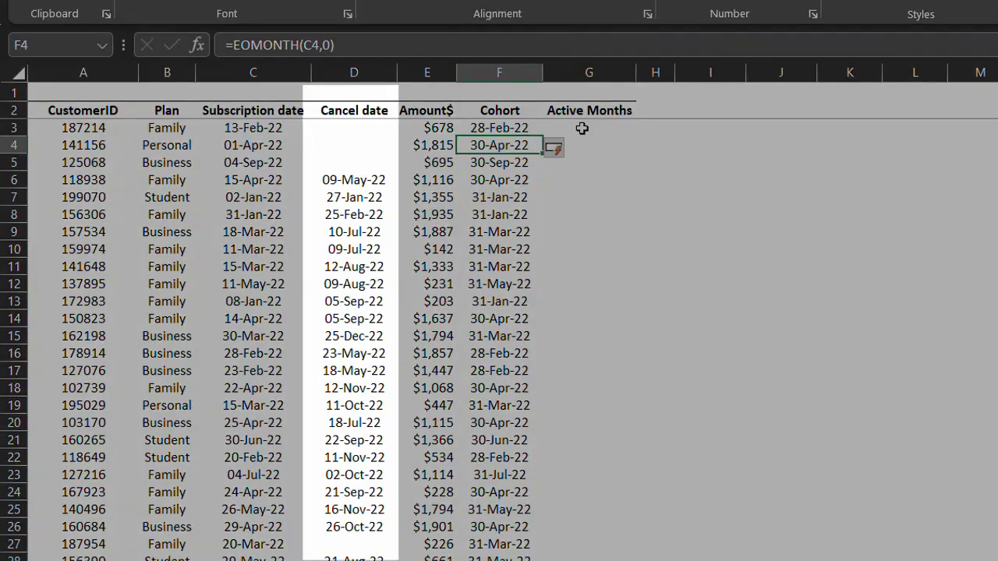
Step: Enter =(D3-C3)/30 in G3 to compute Active Months down the column
{"action": "left_click", "coordinate": [583, 128]}
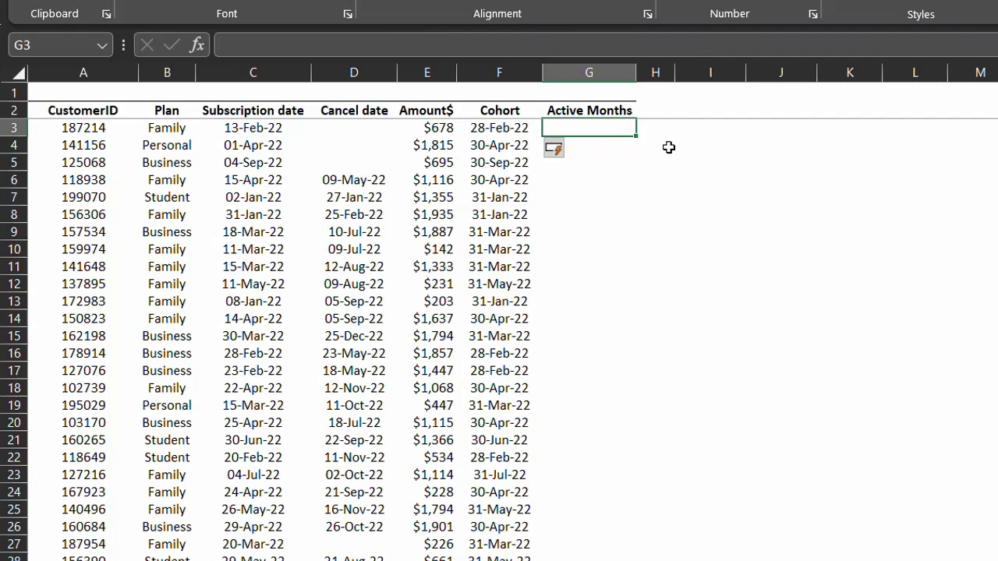
{"action": "type", "text": "="}
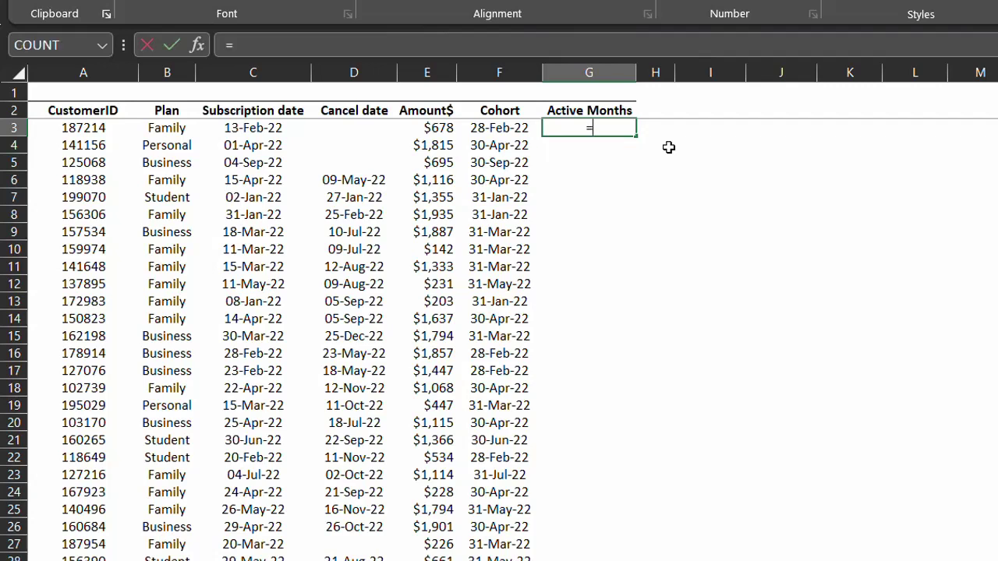
{"action": "type", "text": "("}
{"action": "left_click", "coordinate": [371, 128]}
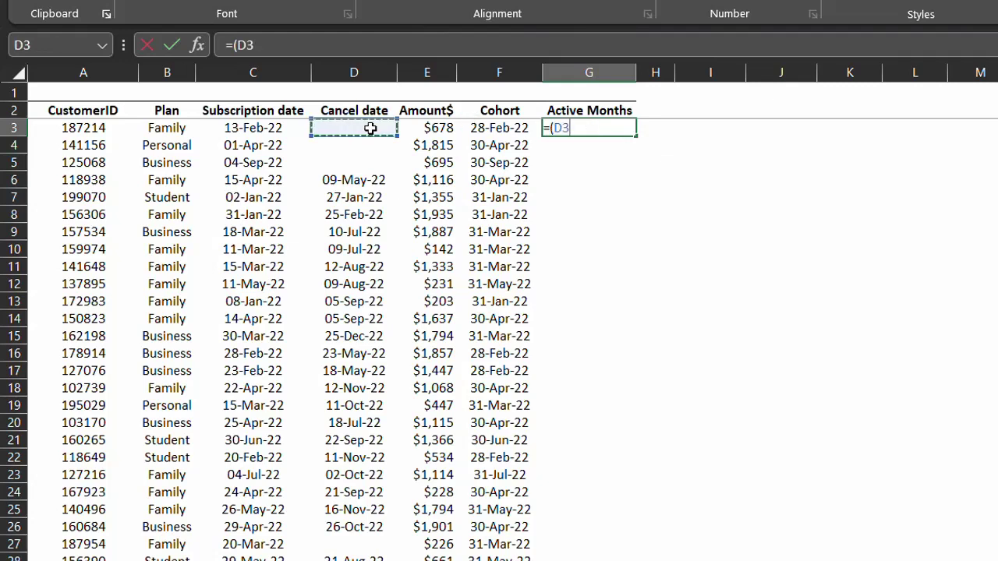
{"action": "type", "text": "-"}
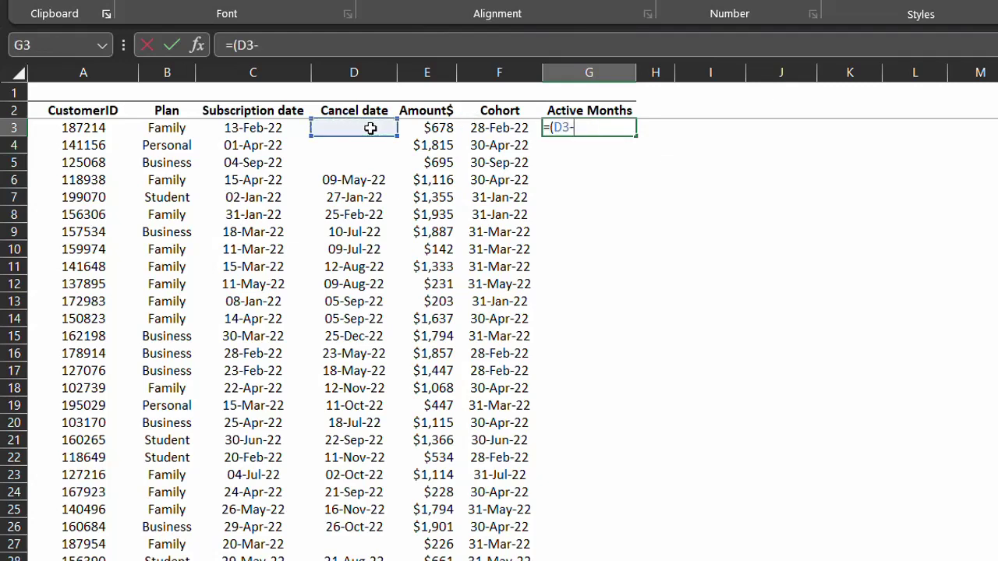
{"action": "left_click", "coordinate": [265, 129]}
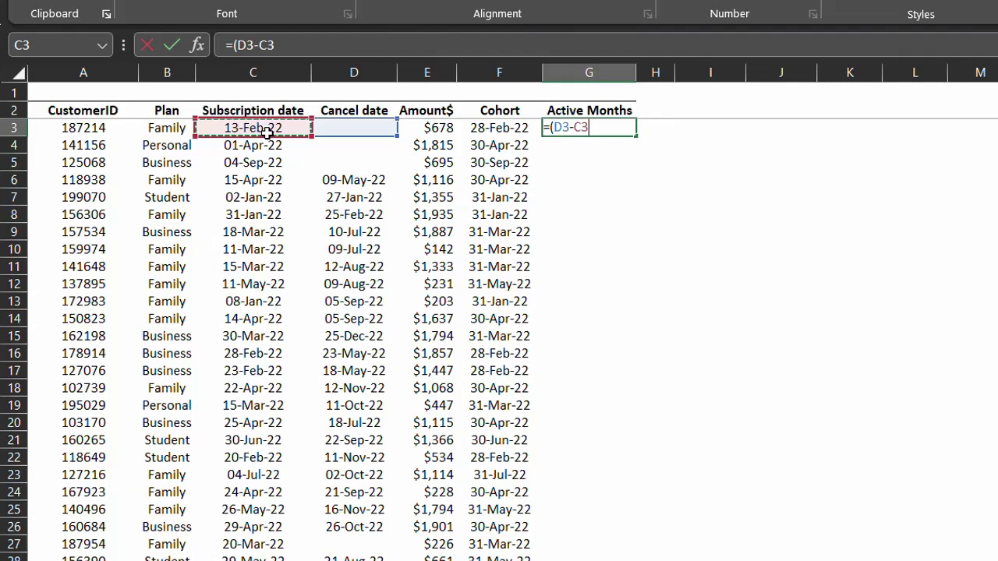
{"action": "type", "text": ")/30"}
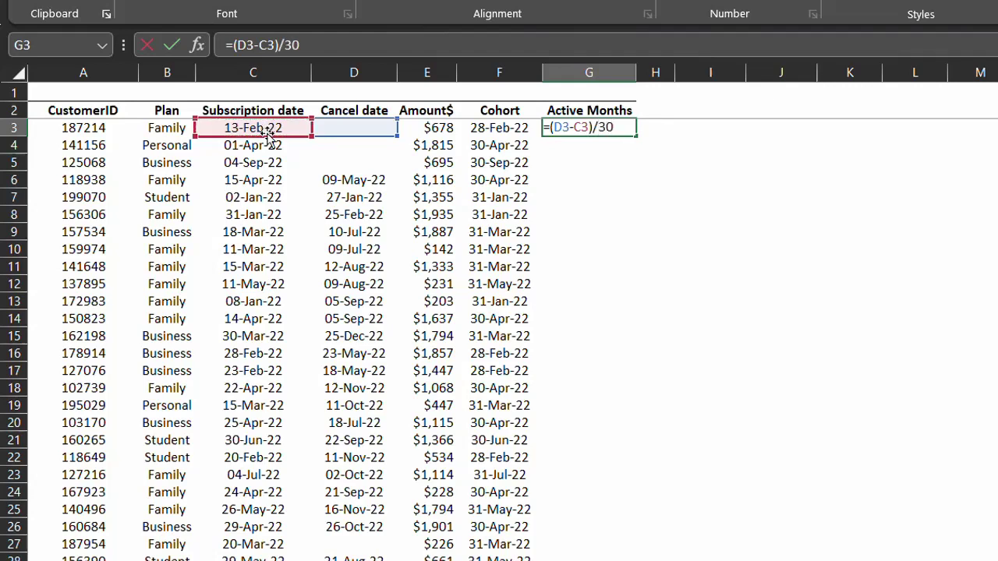
{"action": "key", "text": "Return"}
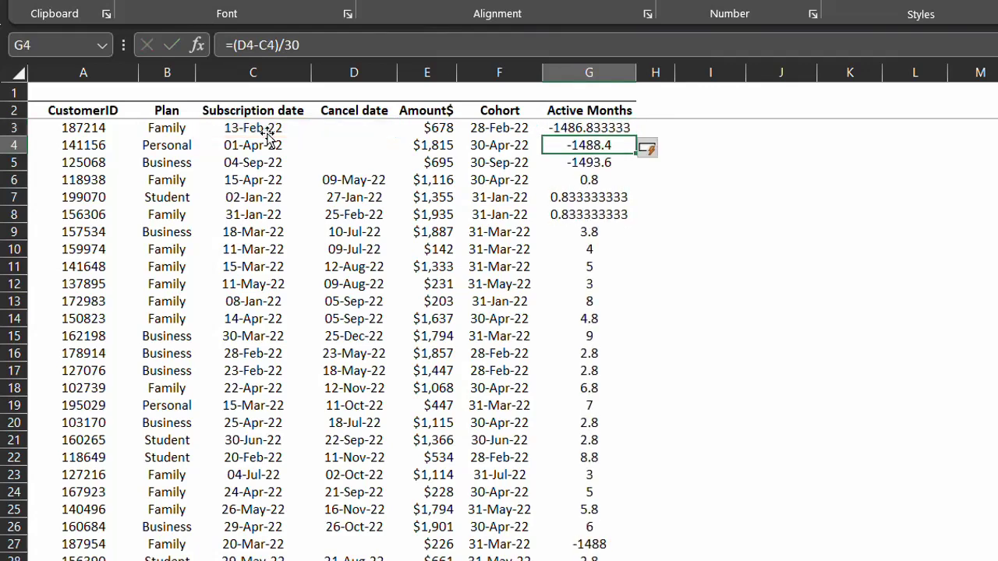
Step: Wrap the G3 formula in ROUND to give =ROUND((D3-C3)/30,0) for whole months
{"action": "key", "text": "Up"}
{"action": "key", "text": "F2"}
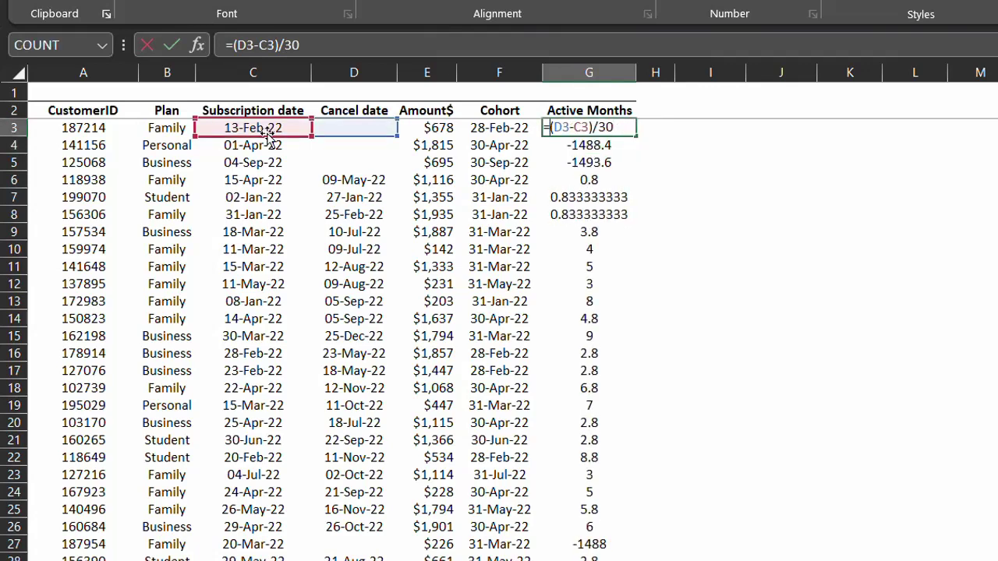
{"action": "type", "text": "rou"}
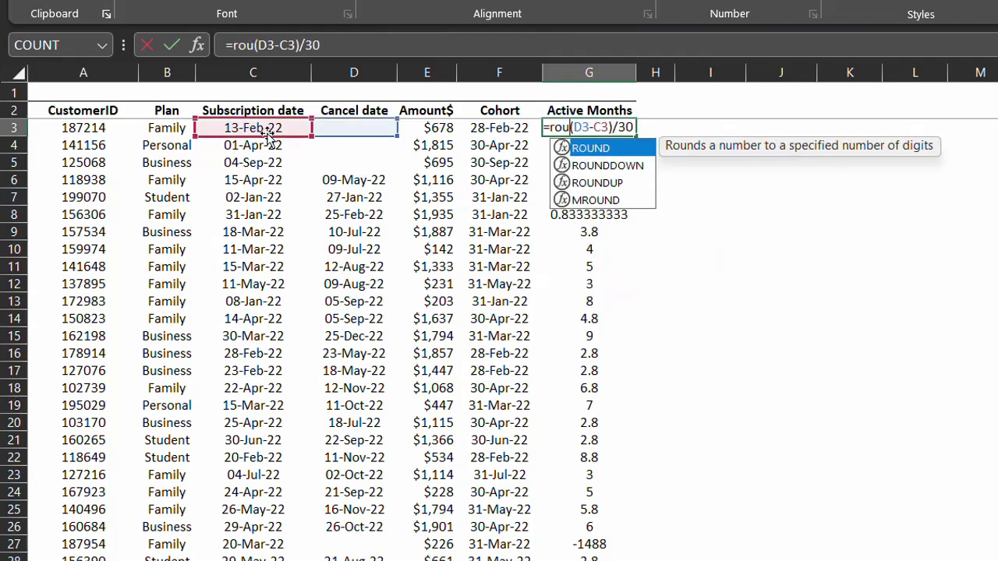
{"action": "key", "text": "Tab"}
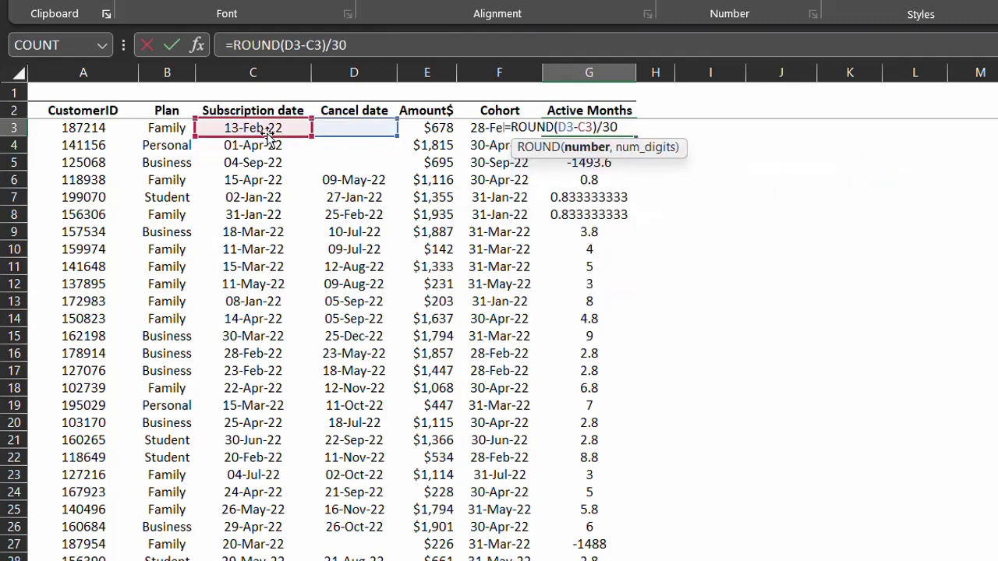
{"action": "type", "text": "("}
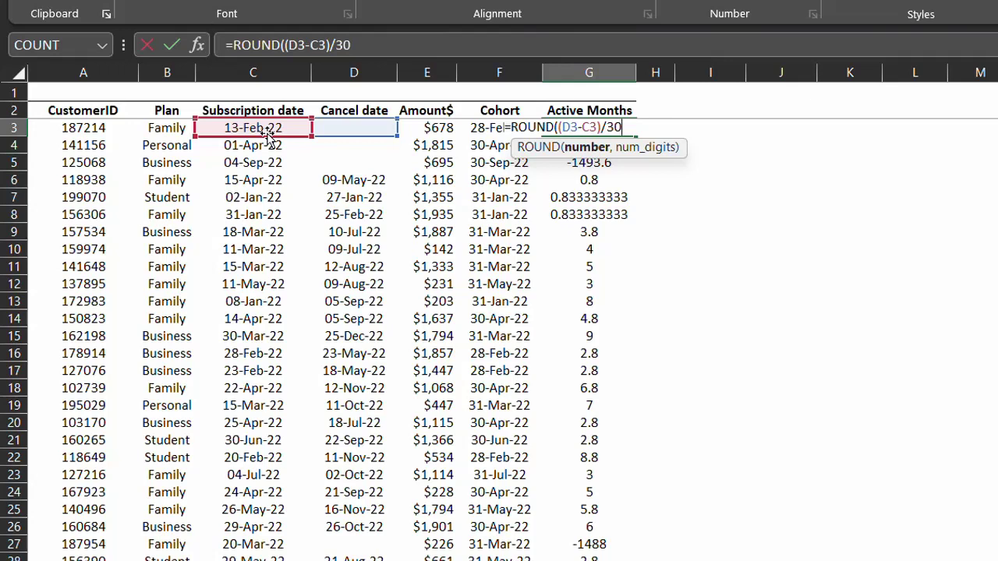
{"action": "type", "text": ",0)"}
{"action": "key", "text": "Return"}
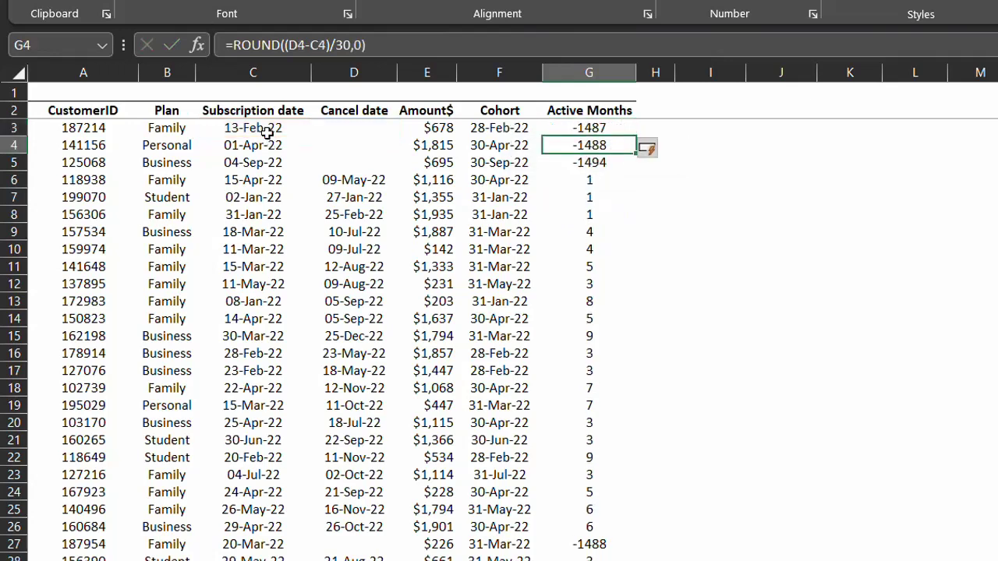
Step: Change G3 to =IF(D3="","Active",ROUND((D3-C3)/30,0)) so uncancelled customers show Active
{"action": "key", "text": "Up"}
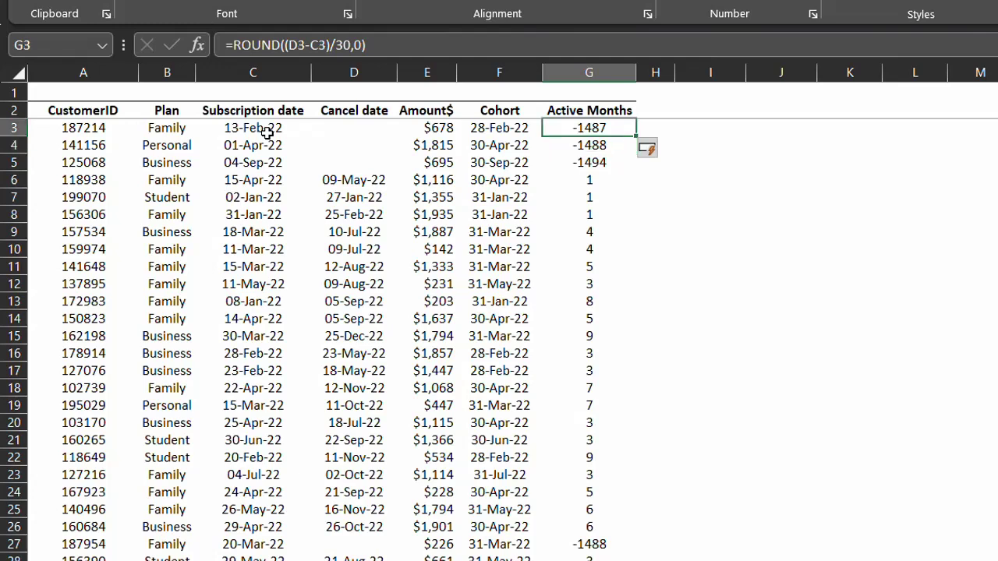
{"action": "left_click", "coordinate": [234, 45]}
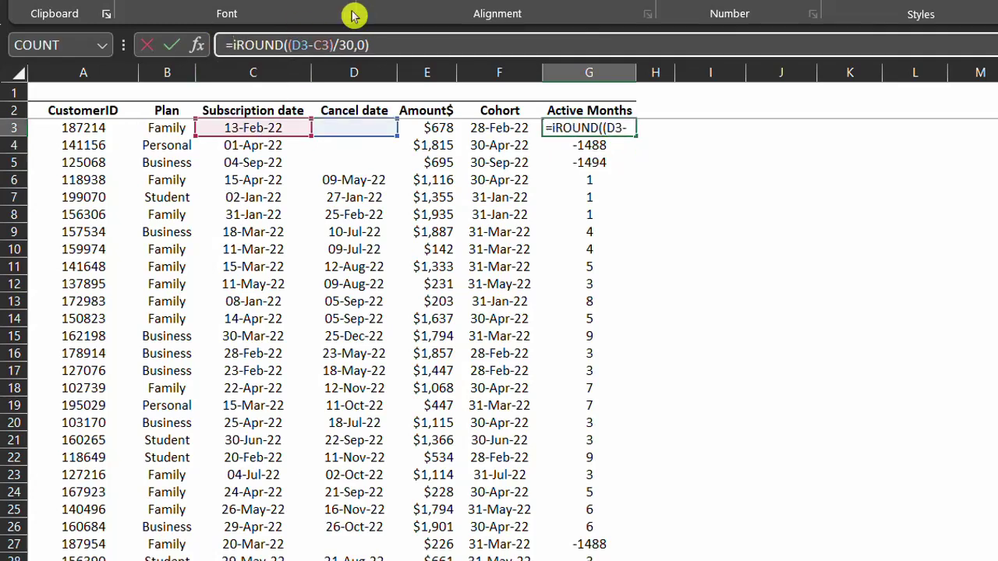
{"action": "type", "text": "IF("}
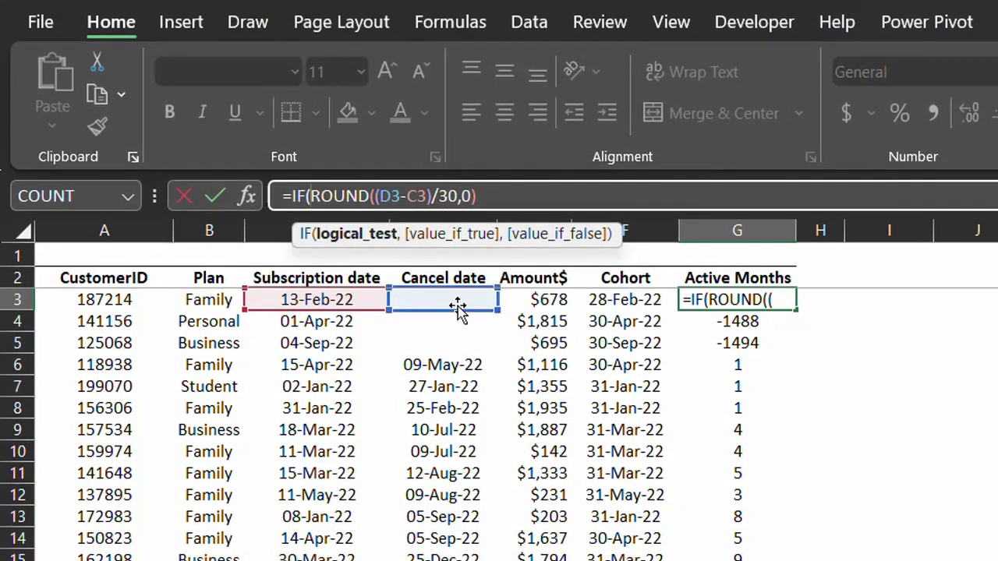
{"action": "left_click", "coordinate": [386, 191]}
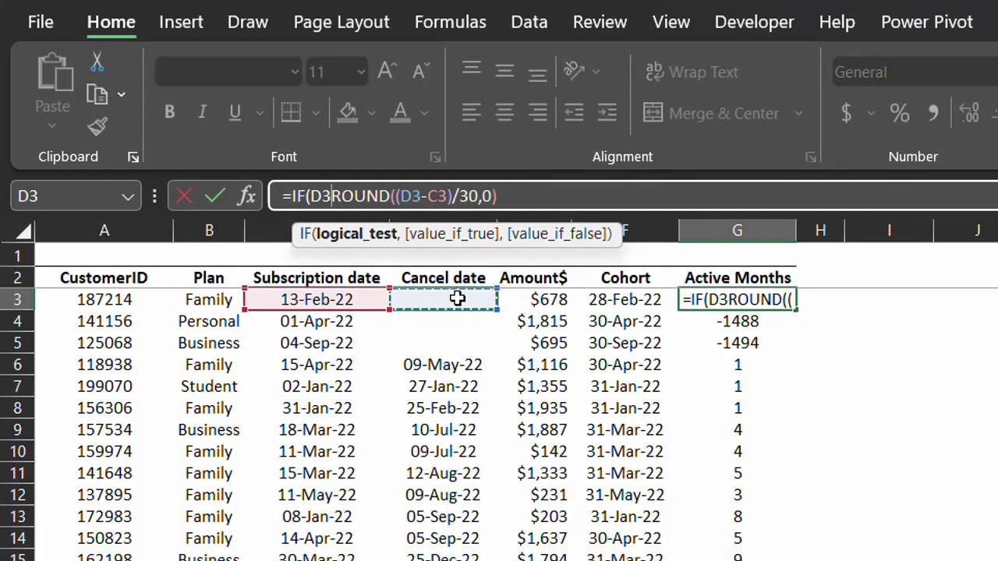
{"action": "type", "text": "=\""}
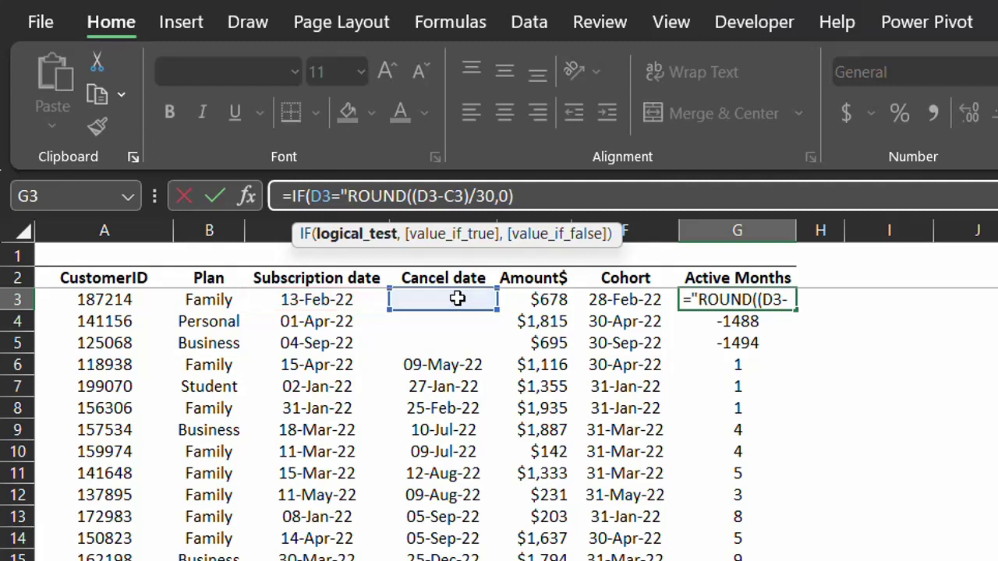
{"action": "type", "text": "\","}
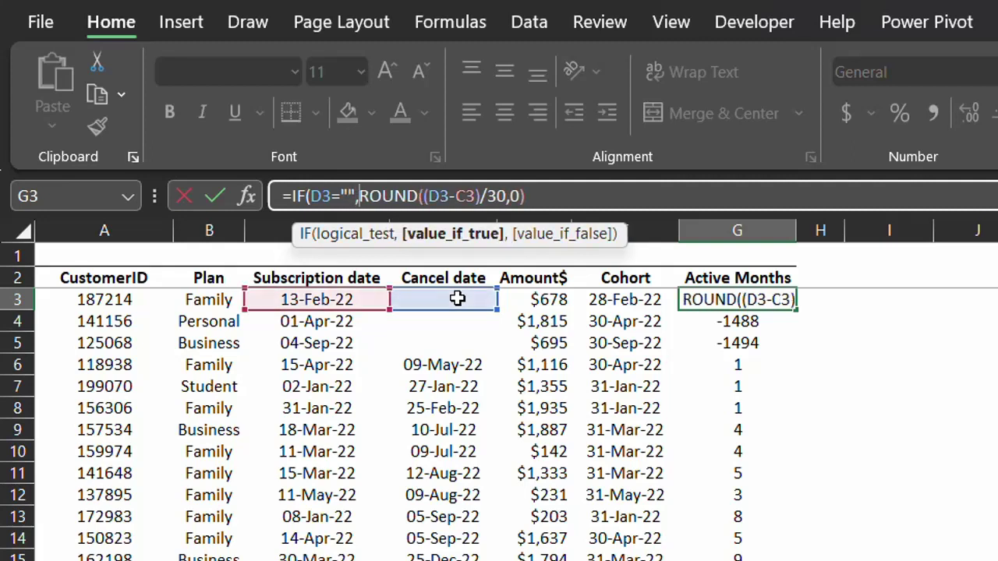
{"action": "type", "text": "\"A"}
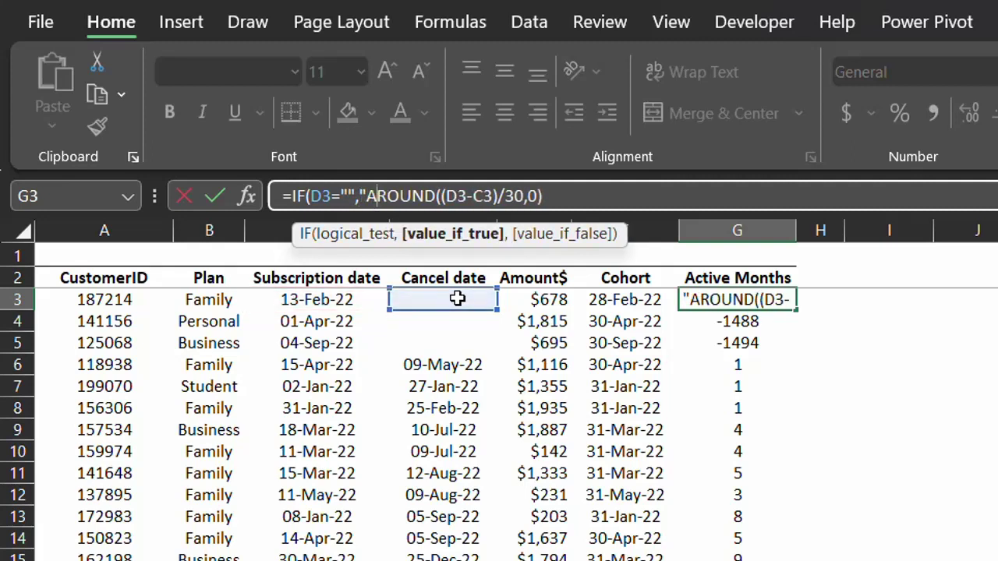
{"action": "type", "text": "ctive"}
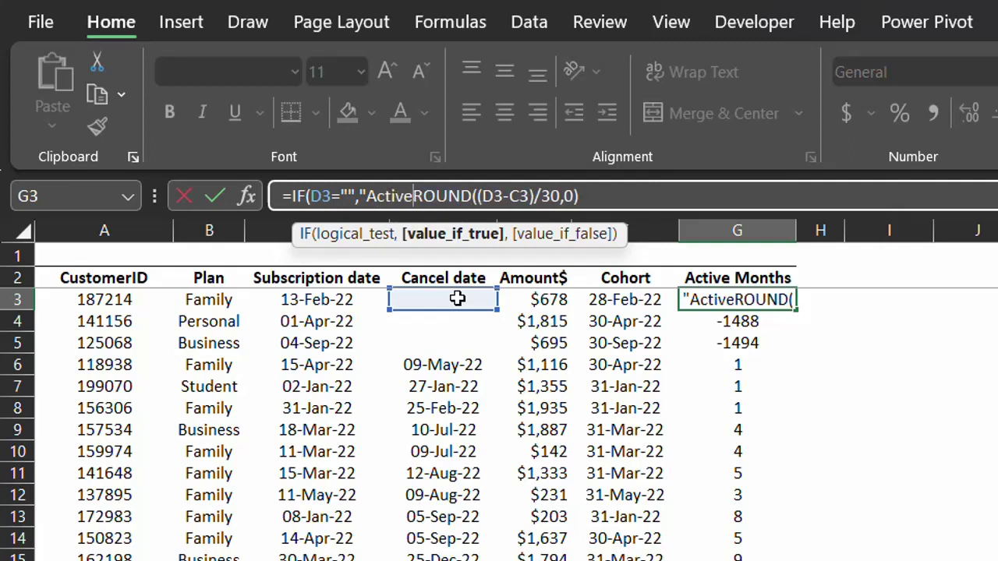
{"action": "type", "text": "\""}
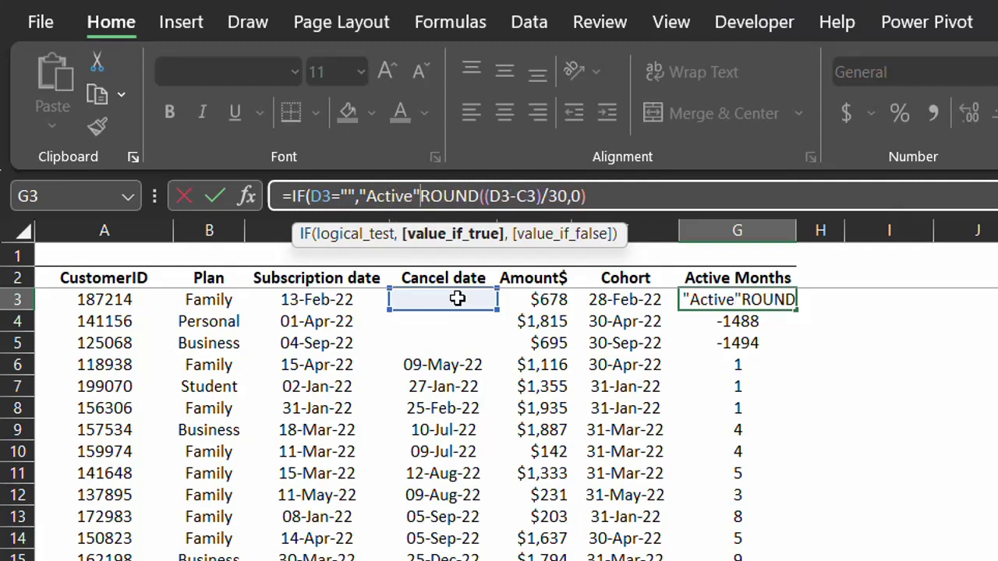
{"action": "type", "text": ","}
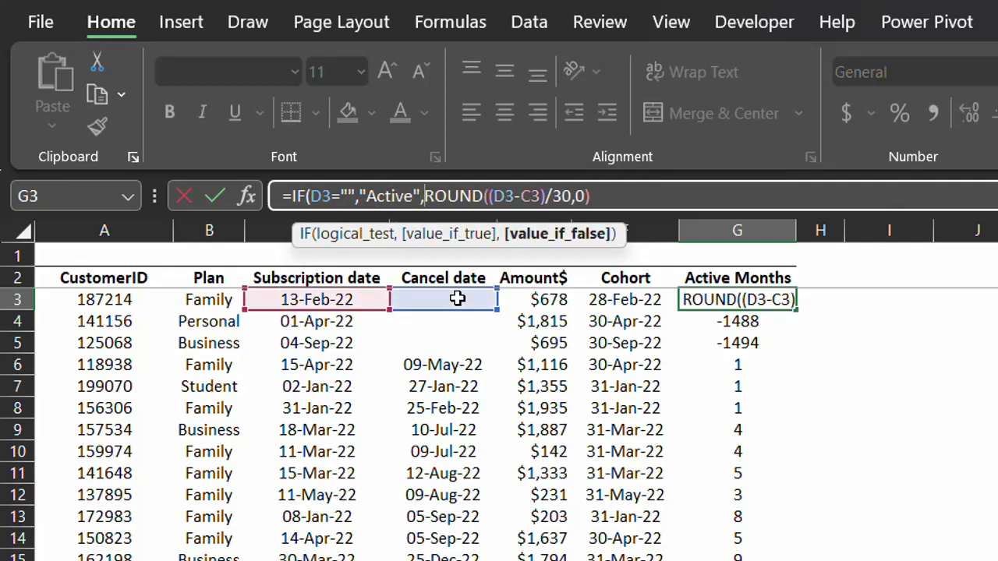
{"action": "left_click", "coordinate": [597, 195]}
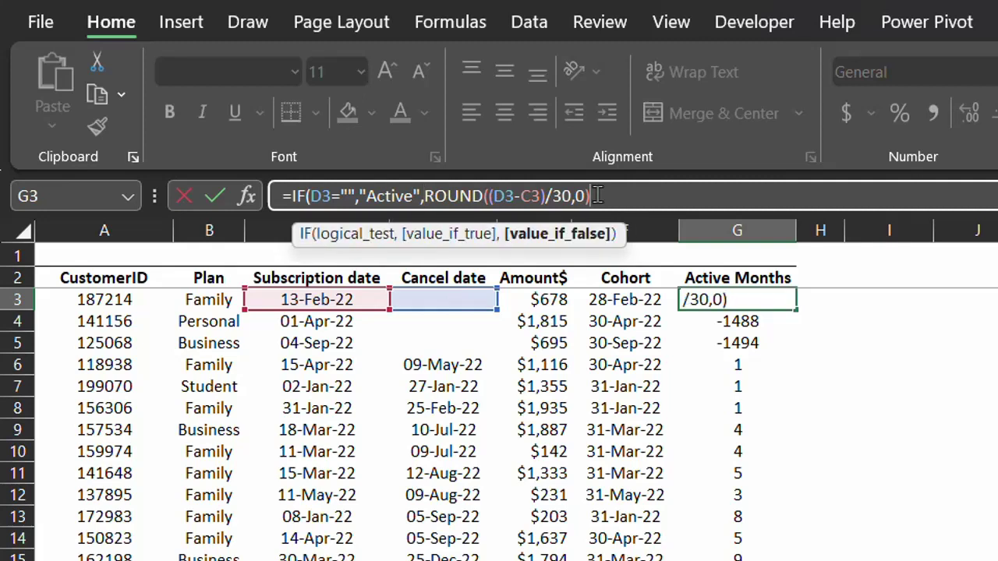
{"action": "type", "text": ")"}
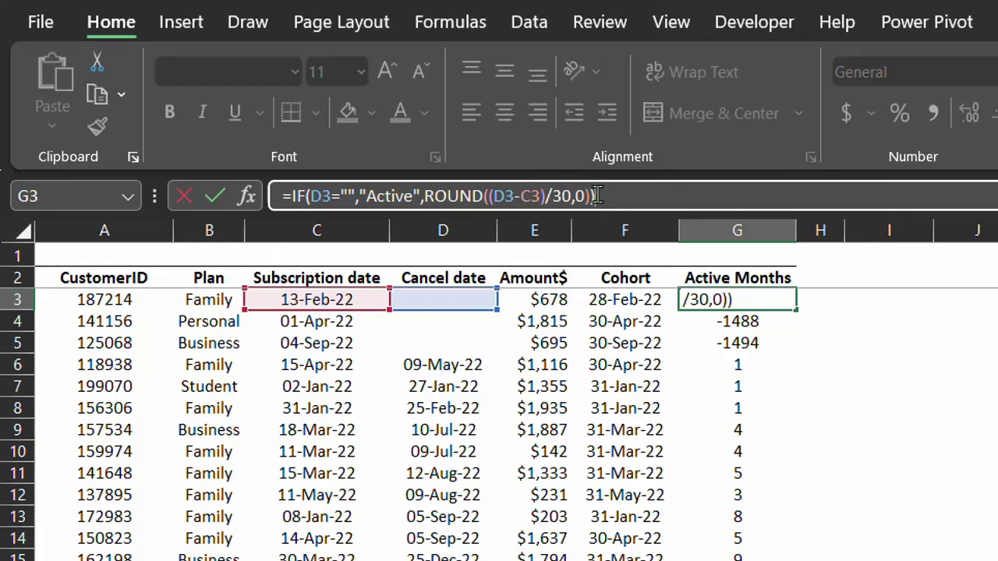
{"action": "key", "text": "Return"}
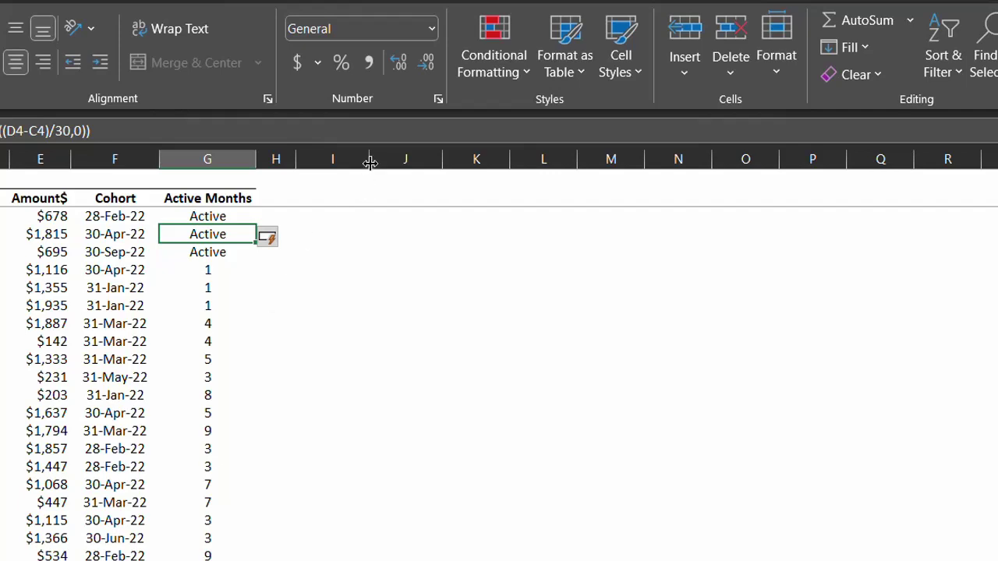
Step: Narrow spacer column I and type the header Cohort in J2
{"action": "left_click_drag", "start_coordinate": [369, 159], "coordinate": [324, 159]}
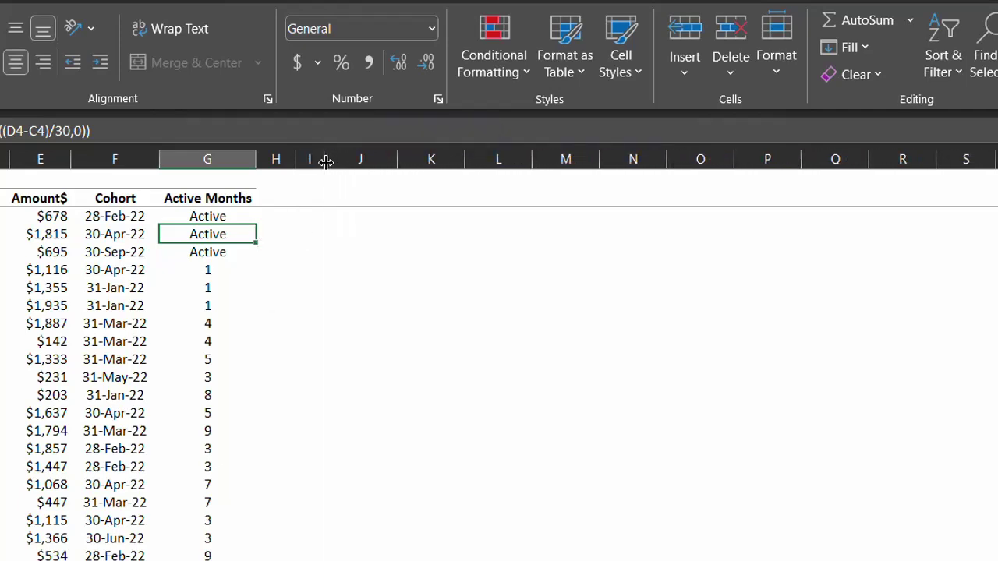
{"action": "left_click", "coordinate": [382, 198]}
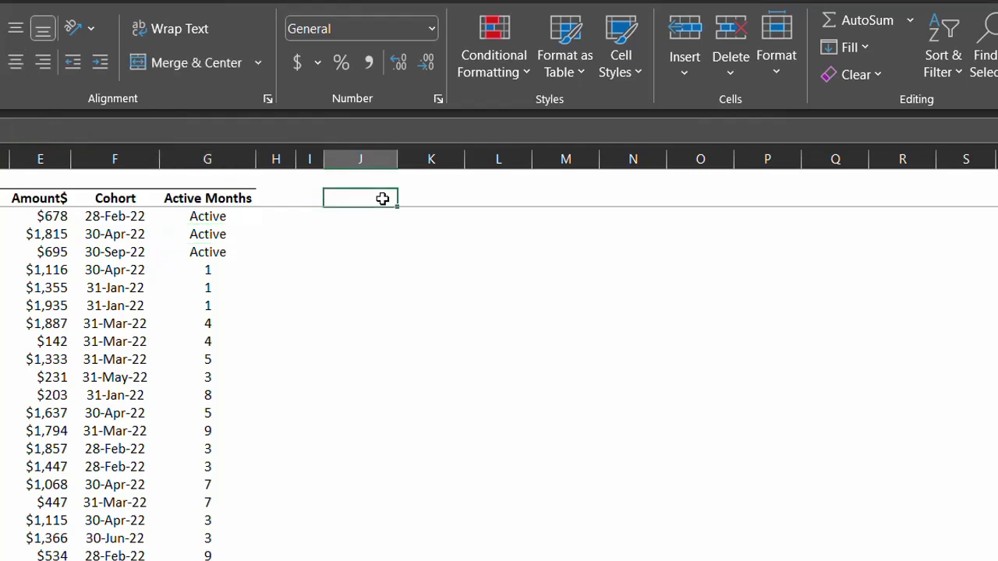
{"action": "type", "text": "Cohort"}
{"action": "key", "text": "Return"}
Step: List distinct cohorts with =UNIQUE(F3:F203) in J3 and format them as dates
{"action": "type", "text": "=uni"}
{"action": "key", "text": "Down"}
{"action": "key", "text": "Down"}
{"action": "key", "text": "Tab"}
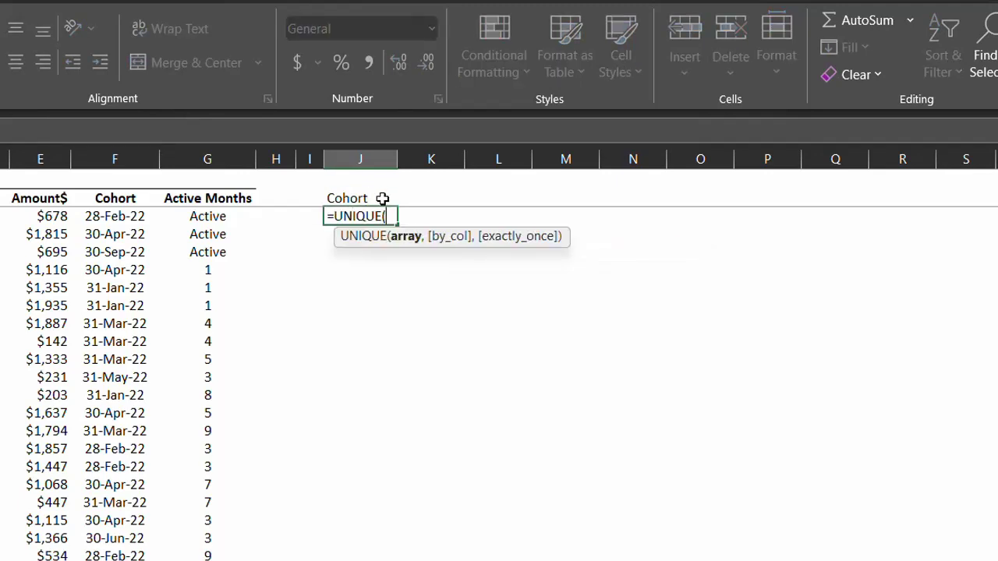
{"action": "left_click", "coordinate": [132, 190]}
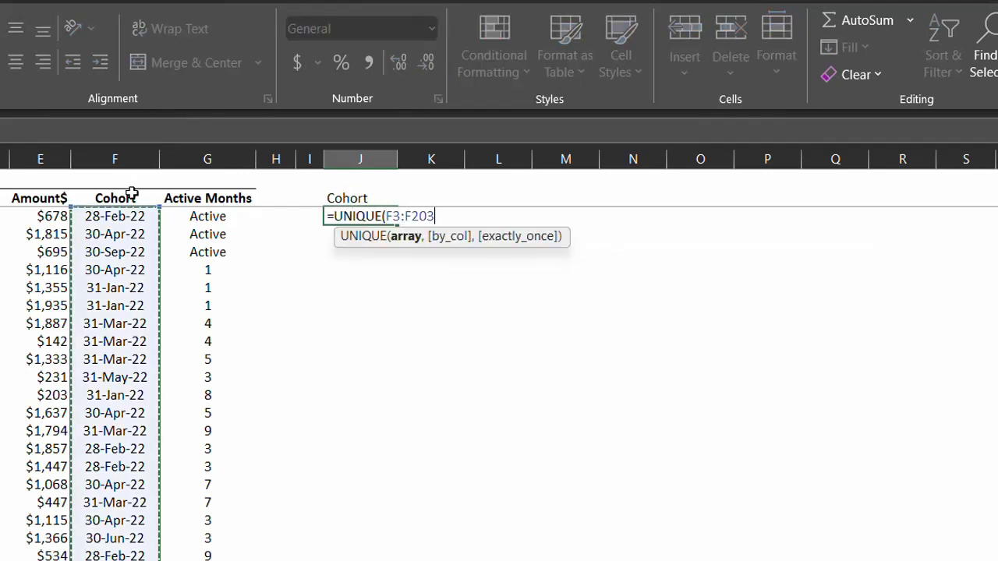
{"action": "type", "text": ")"}
{"action": "key", "text": "Return"}
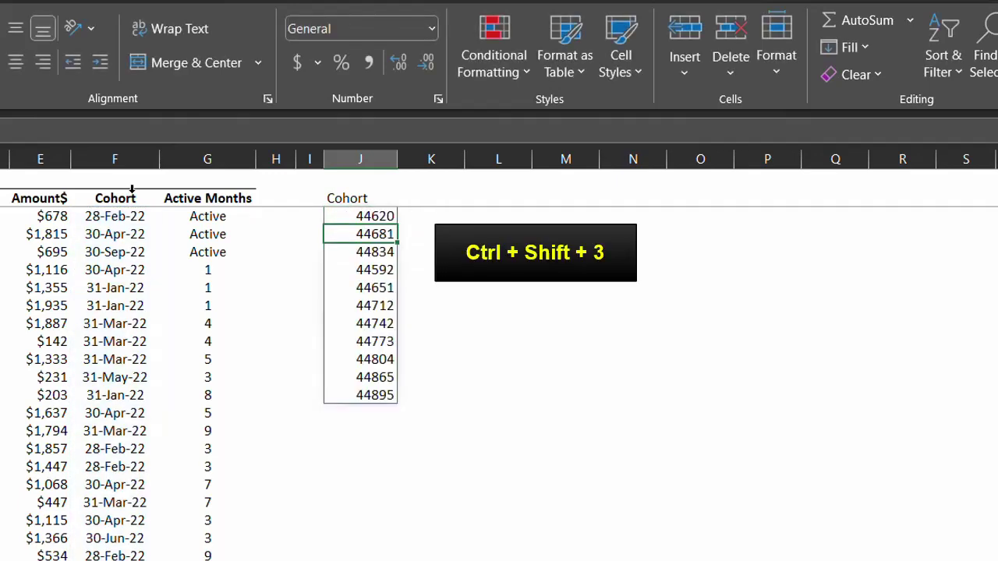
{"action": "key", "text": "Up"}
{"action": "key", "text": "ctrl+shift+Down"}
{"action": "key", "text": "ctrl+shift+3"}
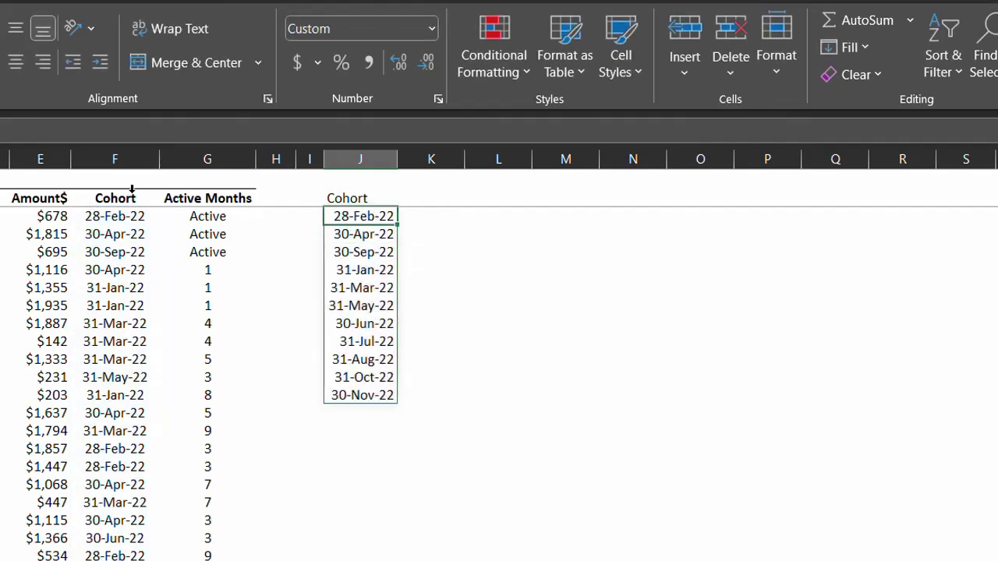
Step: Wrap the formula in SORT so cohorts run 31-Jan-22 to 30-Nov-22
{"action": "key", "text": "F2"}
{"action": "type", "text": "s"}
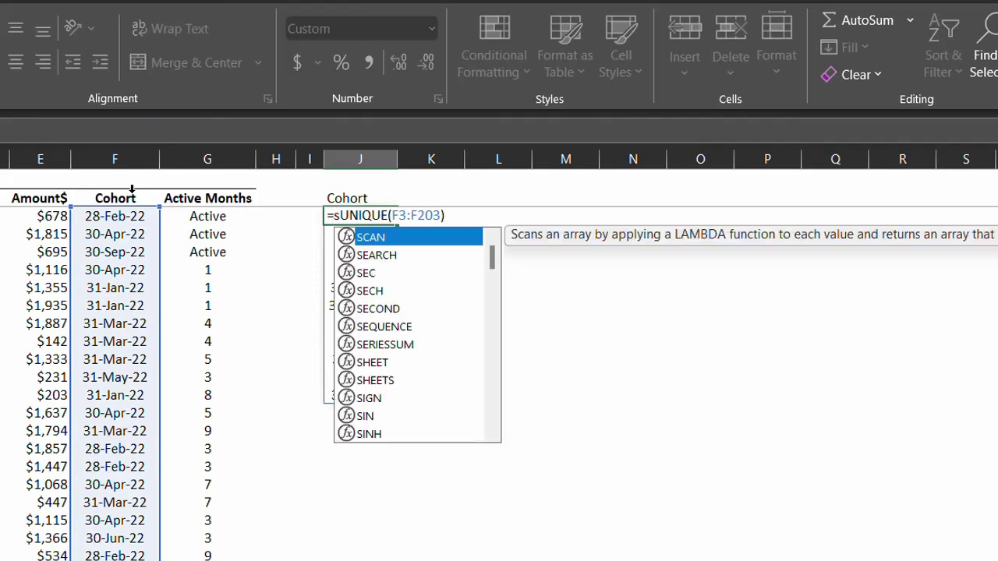
{"action": "type", "text": "ort"}
{"action": "key", "text": "Tab"}
{"action": "key", "text": "End"}
{"action": "type", "text": ")"}
{"action": "key", "text": "Return"}
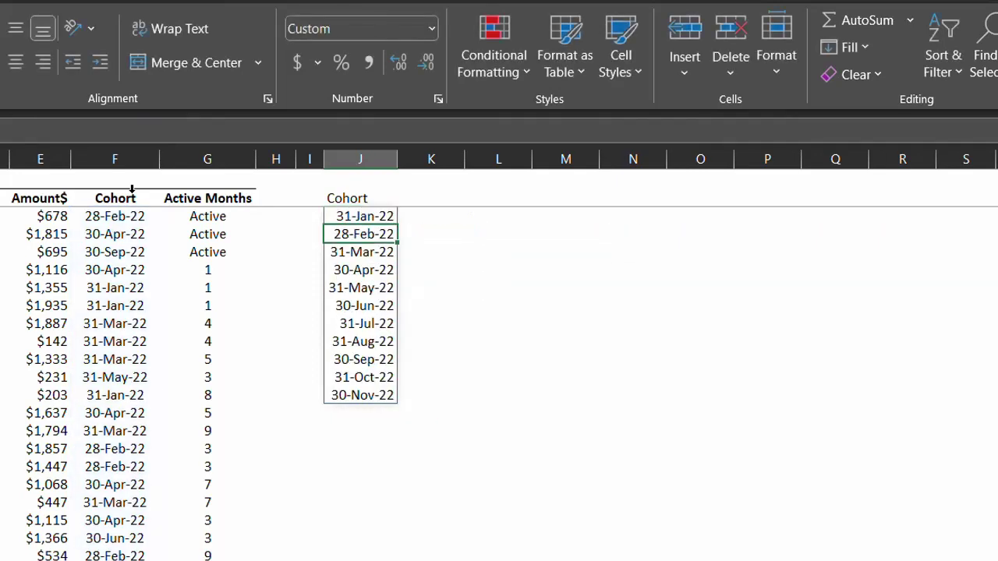
{"action": "key", "text": "Up"}
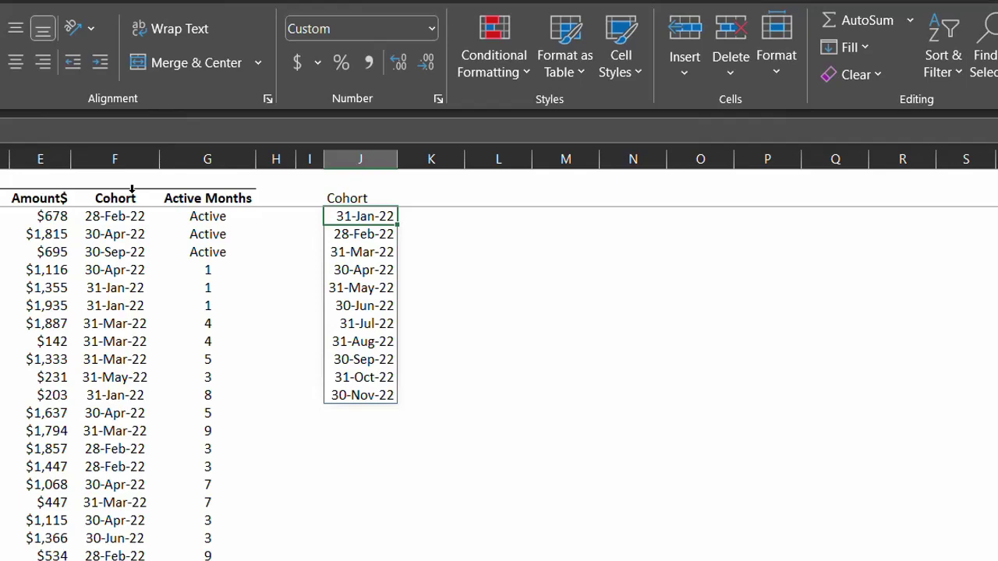
Step: Apply the mmm-yy format to the cohort list so it reads Jan-22 through Nov-22
{"action": "key", "text": "ctrl+shift+Down"}
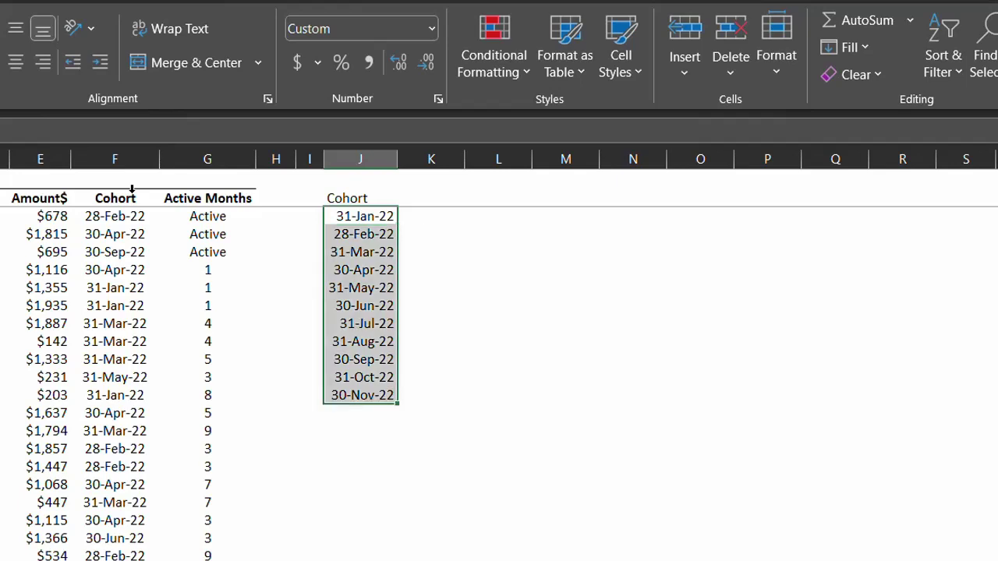
{"action": "key", "text": "ctrl+1"}
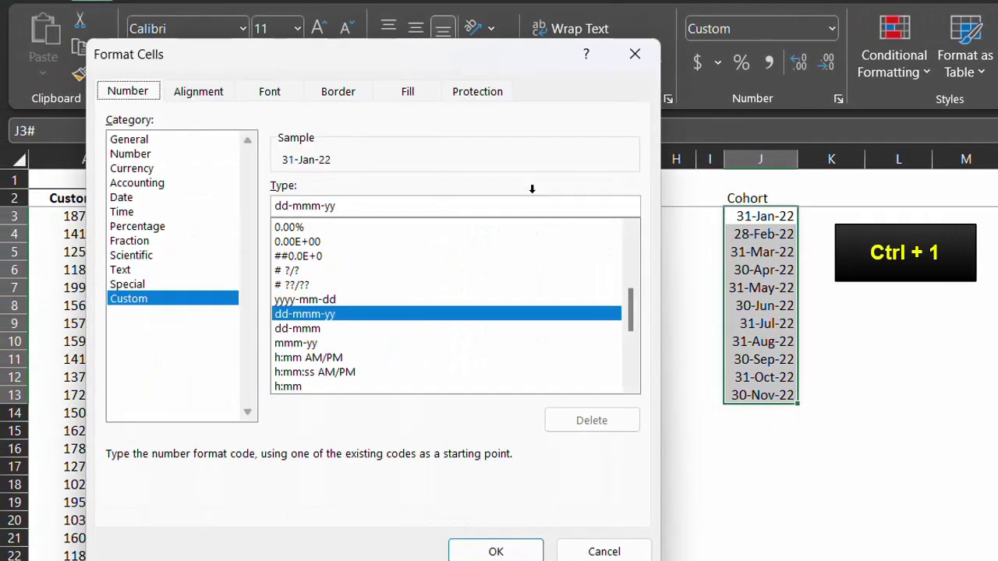
{"action": "left_click", "coordinate": [320, 345]}
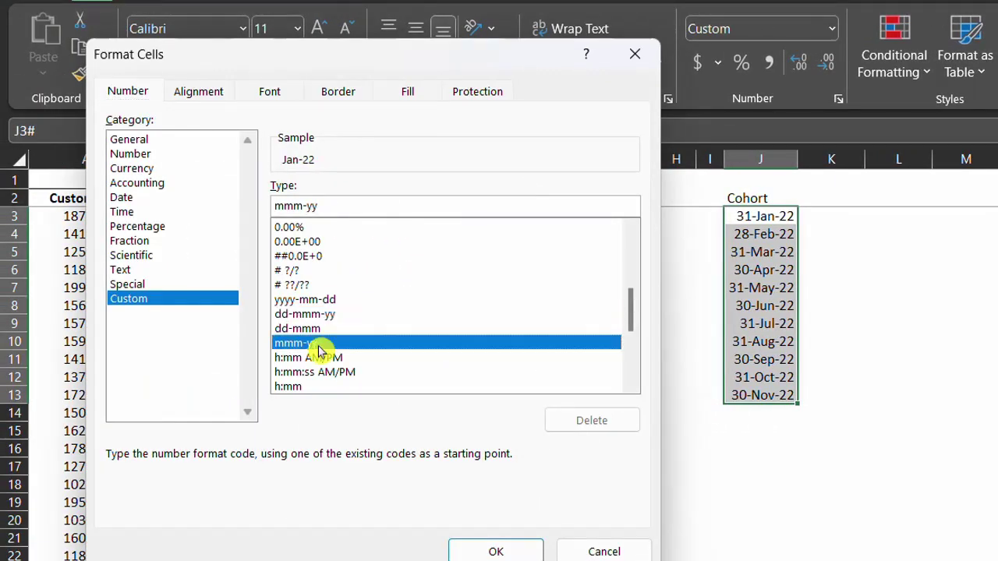
{"action": "left_click", "coordinate": [530, 555]}
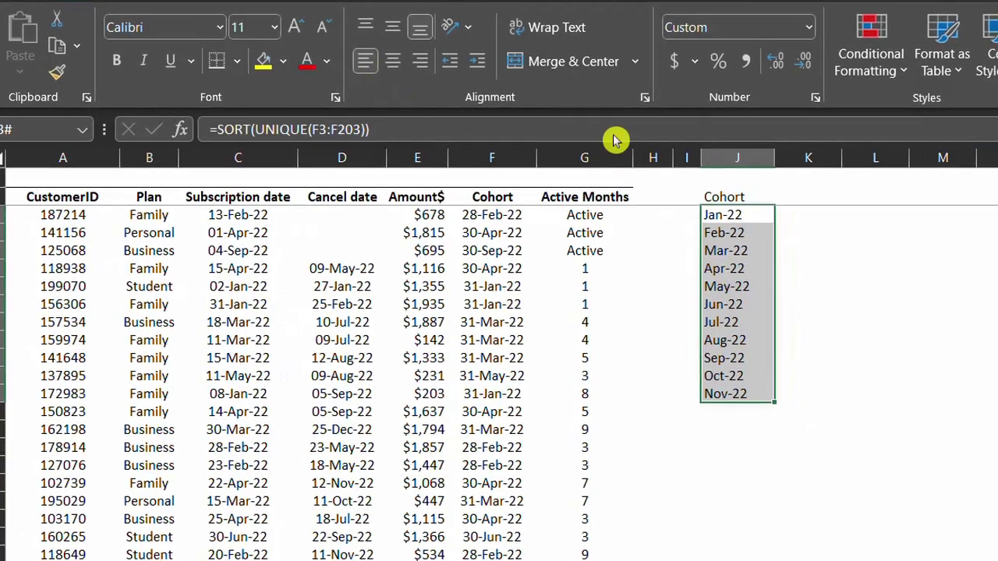
Step: Add a Subscribers header in K2 and count customers per cohort with =COUNTIF(F3:F203,J3#)
{"action": "key", "text": "Up"}
{"action": "key", "text": "Right"}
{"action": "type", "text": "Subscribers"}
{"action": "key", "text": "Return"}
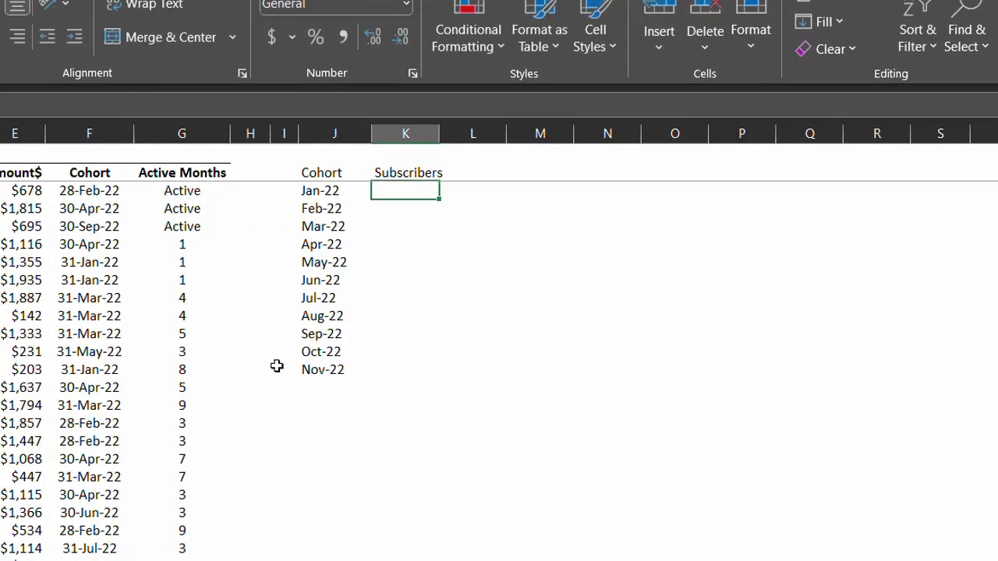
{"action": "type", "text": "=countif"}
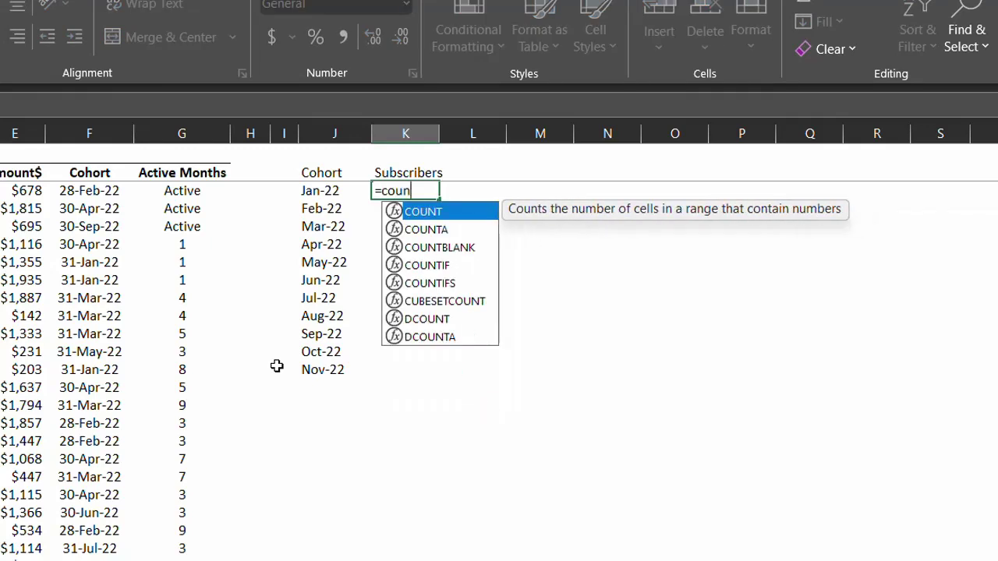
{"action": "key", "text": "Tab"}
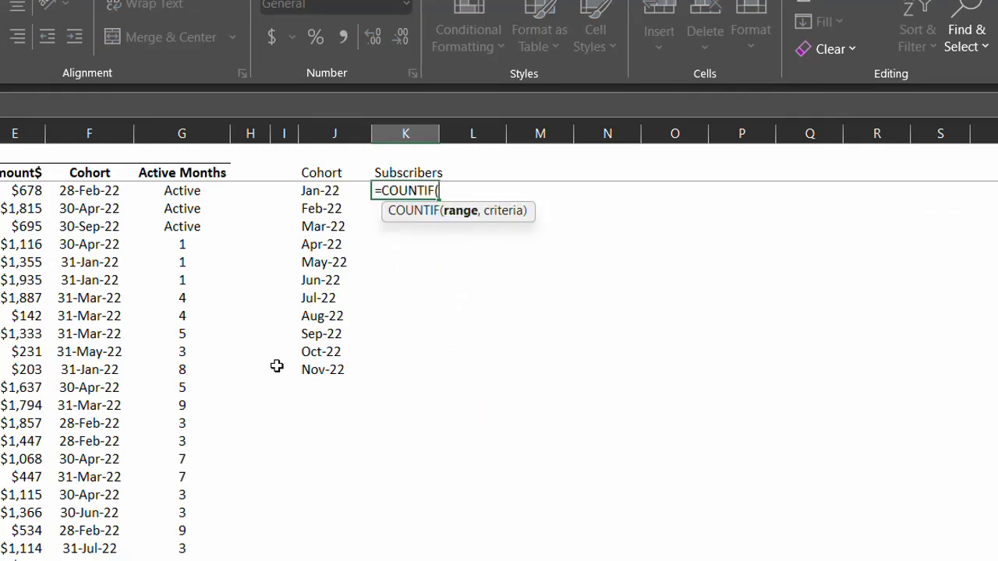
{"action": "left_click", "coordinate": [95, 163]}
{"action": "type", "text": ","}
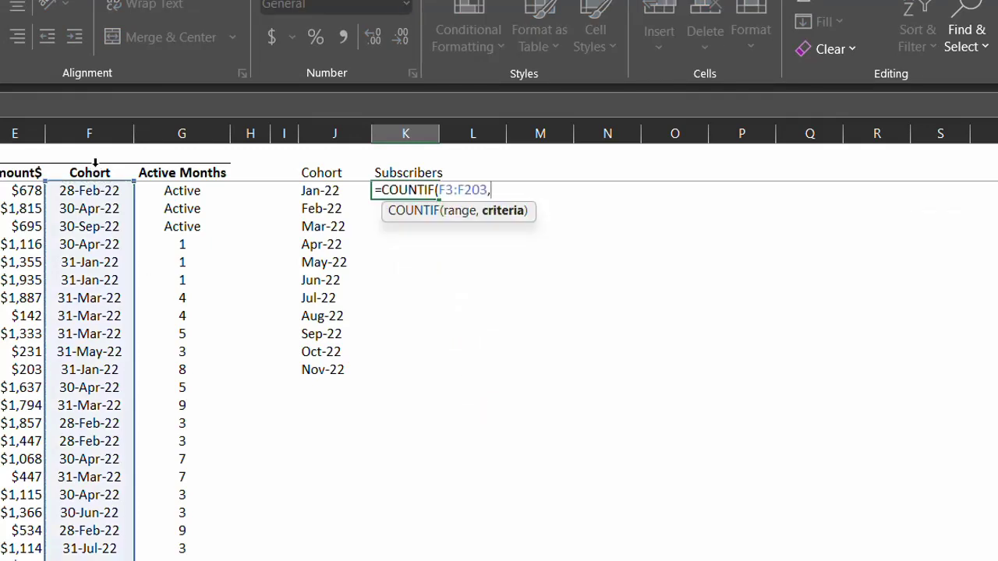
{"action": "left_click", "coordinate": [321, 191]}
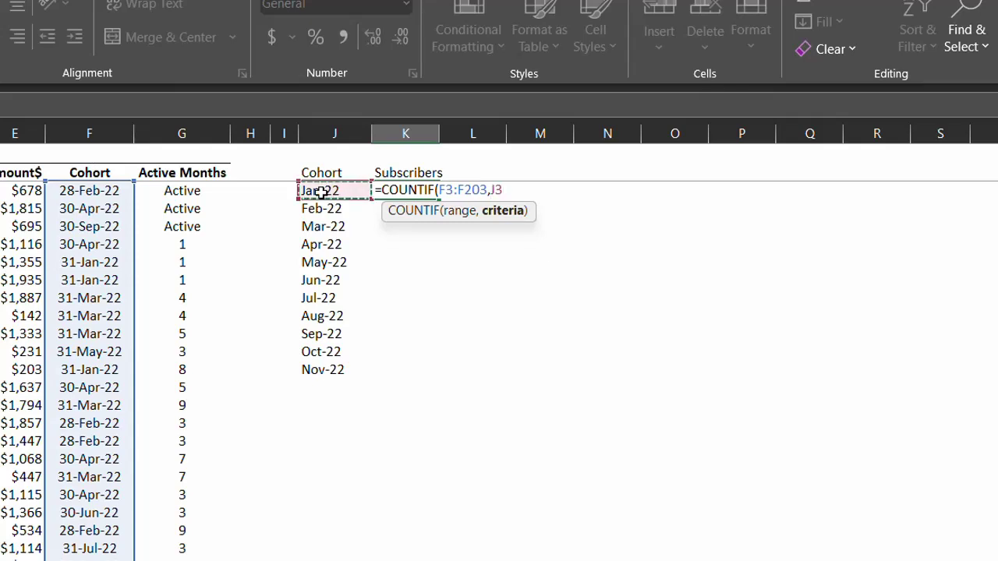
{"action": "type", "text": "#"}
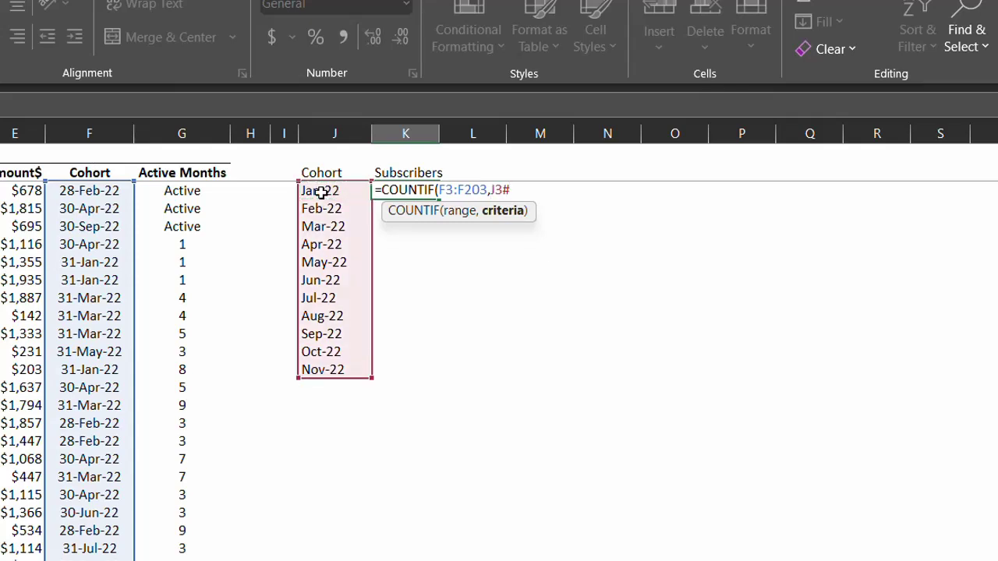
{"action": "type", "text": ")"}
{"action": "key", "text": "Return"}
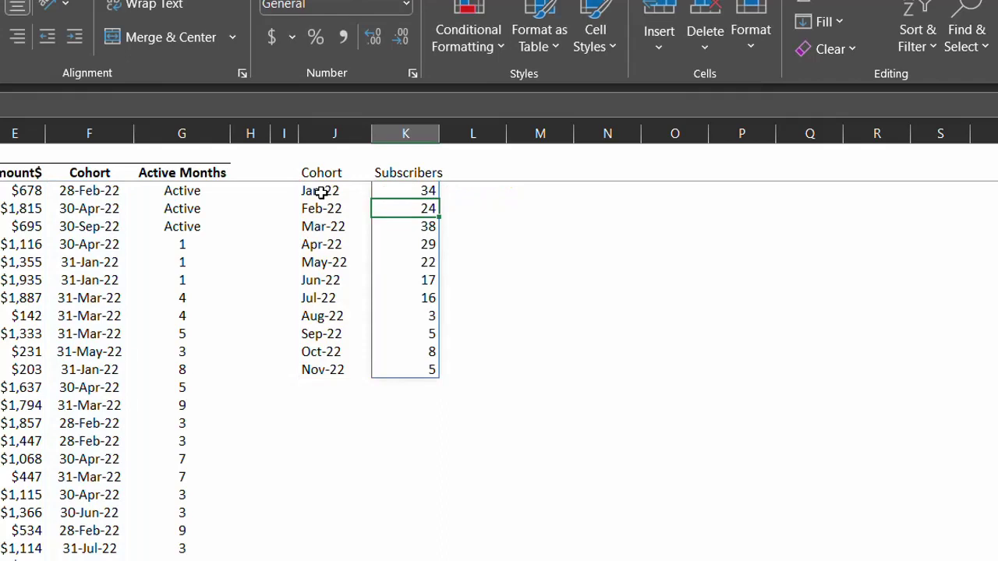
Step: Widen the Subscribers column and centre its counts
{"action": "left_click", "coordinate": [460, 178]}
{"action": "left_click_drag", "start_coordinate": [438, 133], "coordinate": [442, 134]}
{"action": "left_click", "coordinate": [427, 138]}
{"action": "left_click", "coordinate": [17, 37]}
Step: List distinct Active Months values with =UNIQUE(G3:G203) beside the Subscribers header
{"action": "left_click", "coordinate": [467, 173]}
{"action": "type", "text": "="}
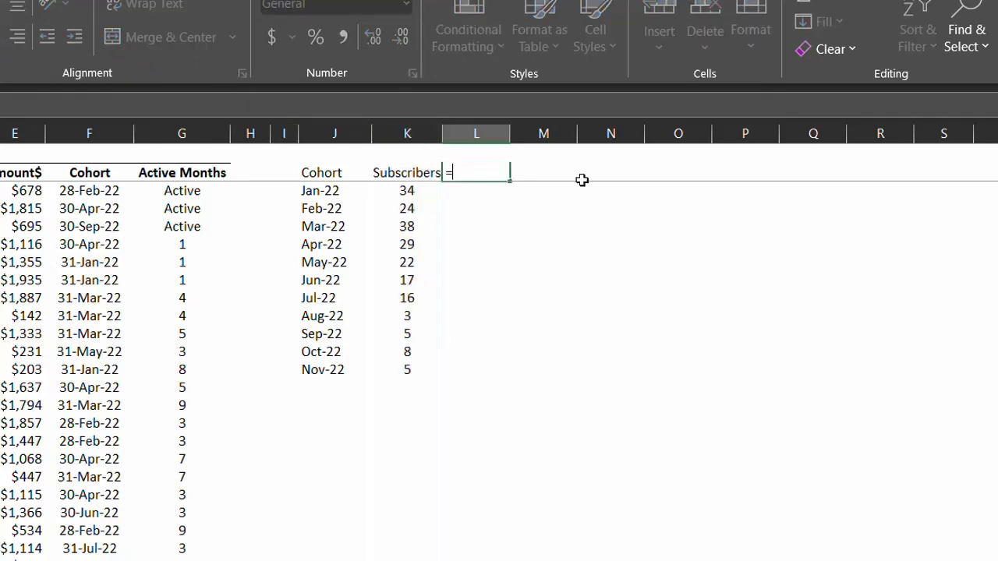
{"action": "type", "text": "uni"}
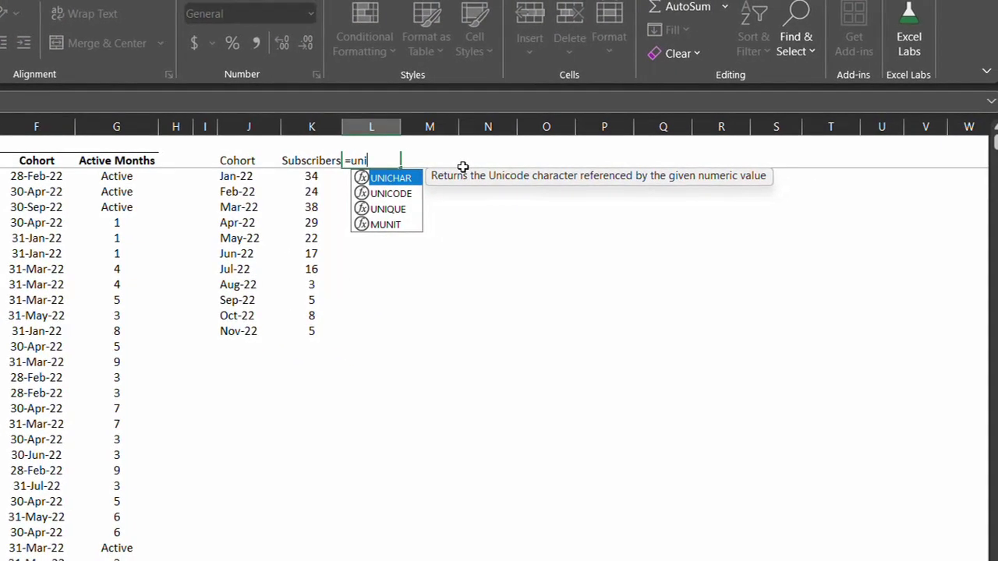
{"action": "key", "text": "Down"}
{"action": "key", "text": "Down"}
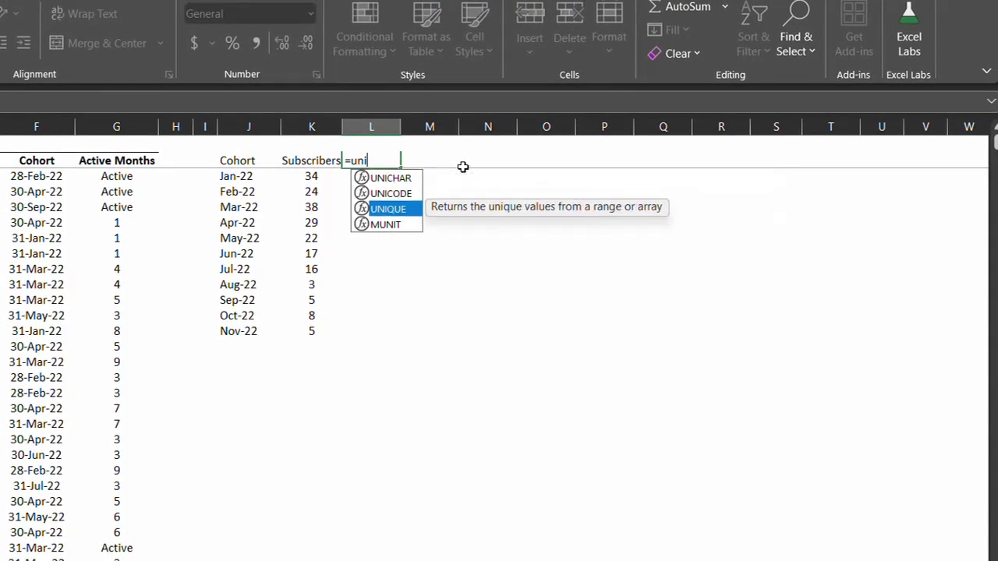
{"action": "key", "text": "Tab"}
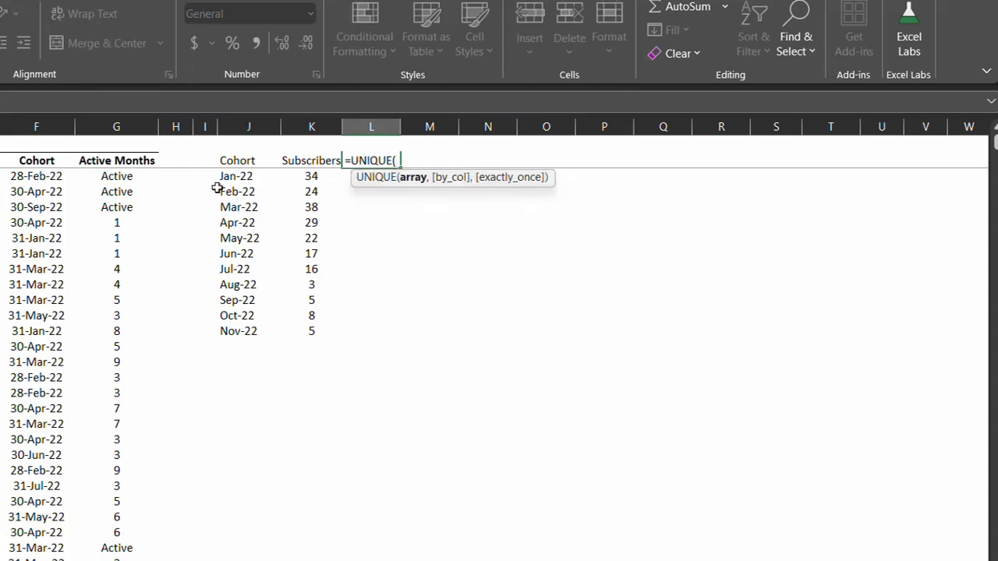
{"action": "left_click", "coordinate": [119, 151]}
{"action": "key", "text": "Return"}
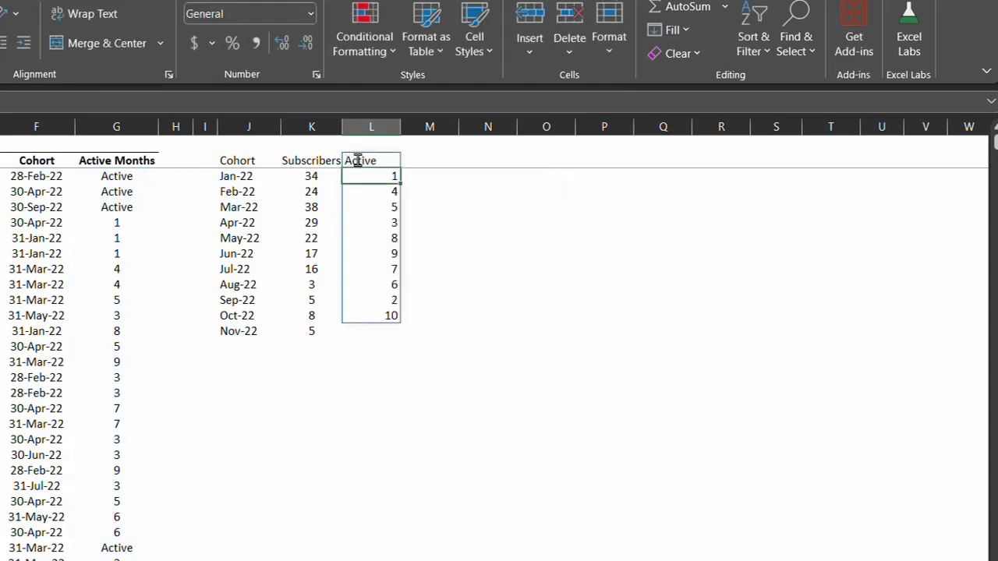
Step: Wrap the active-months formula in SORT to order the values
{"action": "left_click", "coordinate": [386, 156]}
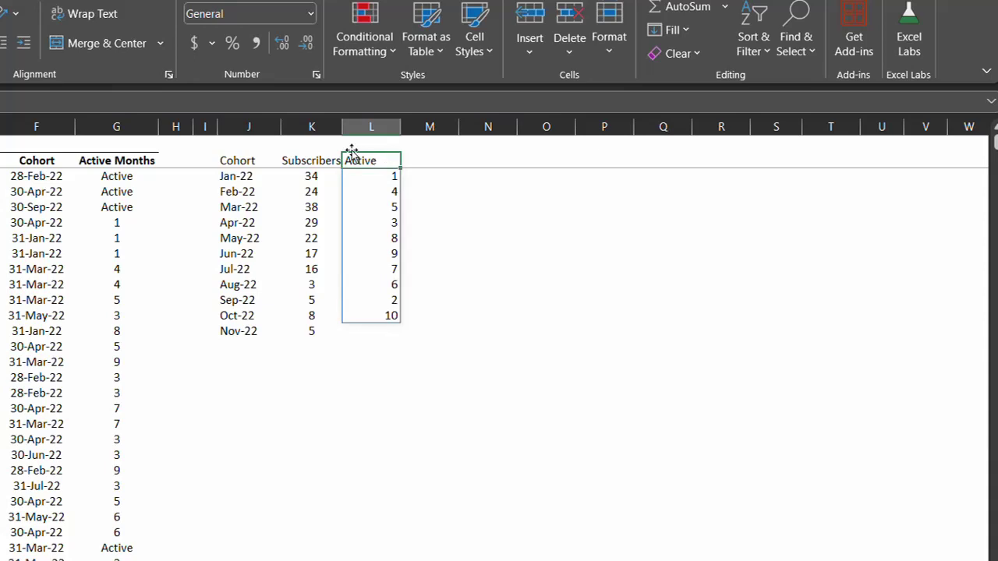
{"action": "double_click", "coordinate": [353, 157]}
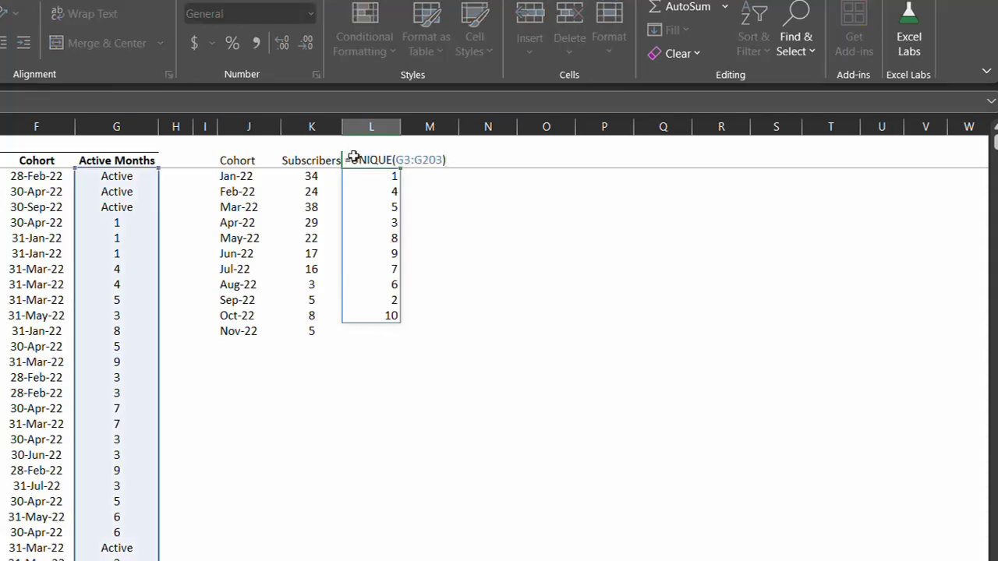
{"action": "type", "text": "sort"}
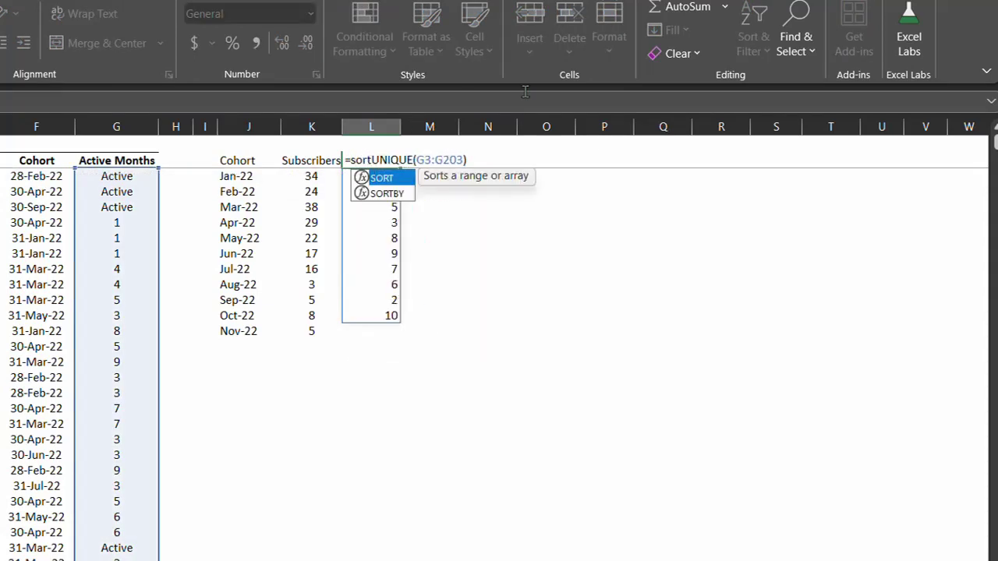
{"action": "key", "text": "Tab"}
{"action": "key", "text": "End"}
{"action": "type", "text": ")"}
{"action": "key", "text": "Return"}
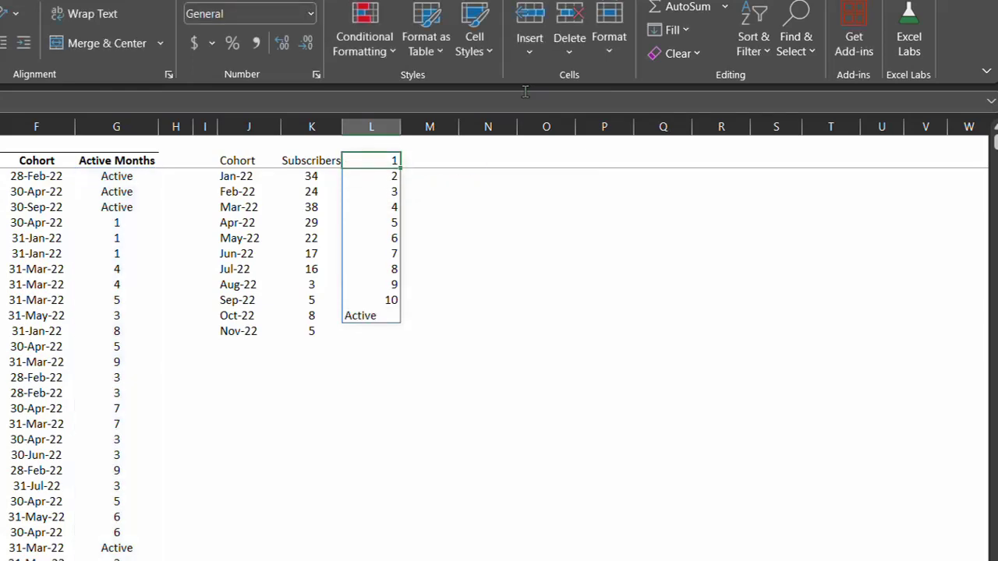
Step: Add TRANSPOSE so values 1 through 10 and Active spread across the header row
{"action": "key", "text": "F2"}
{"action": "key", "text": "Home"}
{"action": "key", "text": "Right"}
{"action": "type", "text": "tra"}
{"action": "key", "text": "Tab"}
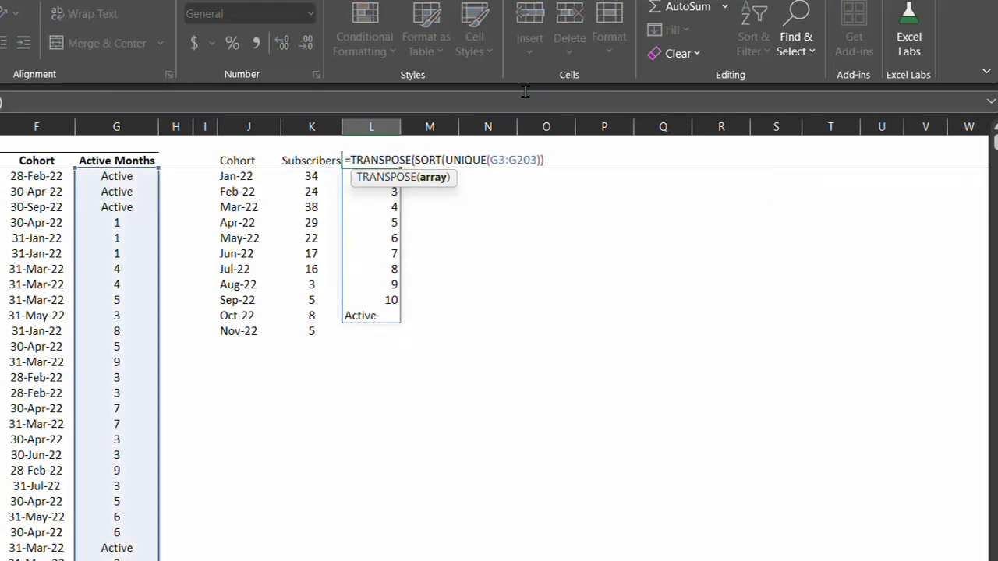
{"action": "key", "text": "Return"}
Step: Make the header row from Cohort to Active bold white text on a black fill
{"action": "left_click", "coordinate": [249, 160]}
{"action": "key", "text": "ctrl+shift+Right"}
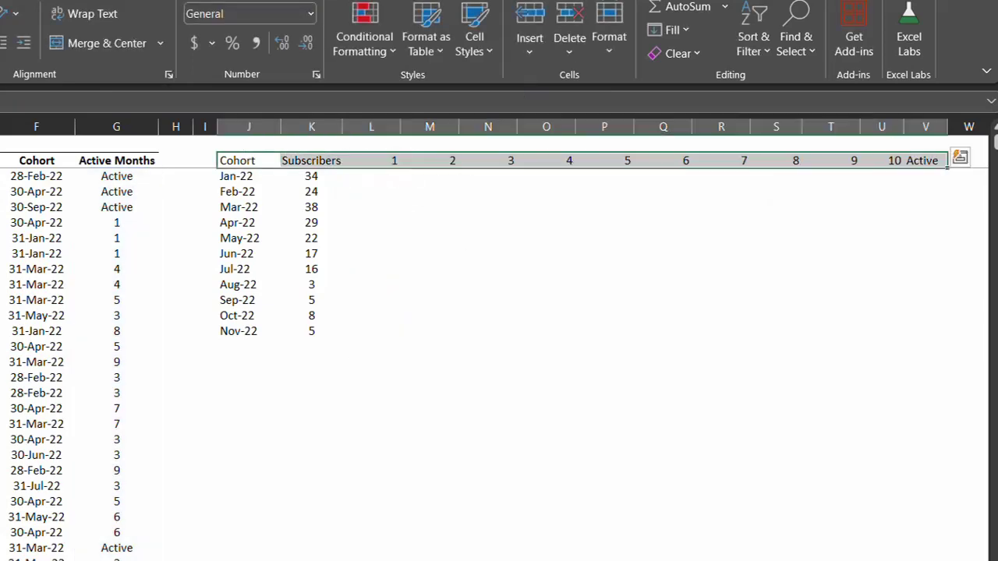
{"action": "key", "text": "ctrl+b"}
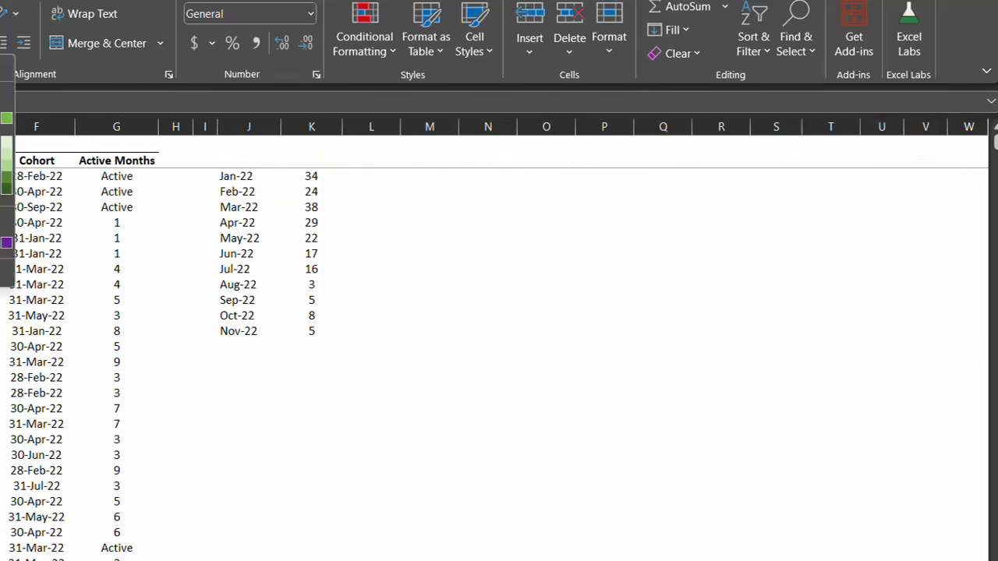
{"action": "key", "text": "Return"}
{"action": "key", "text": "alt+h"}
{"action": "key", "text": "h"}
{"action": "key", "text": "Return"}
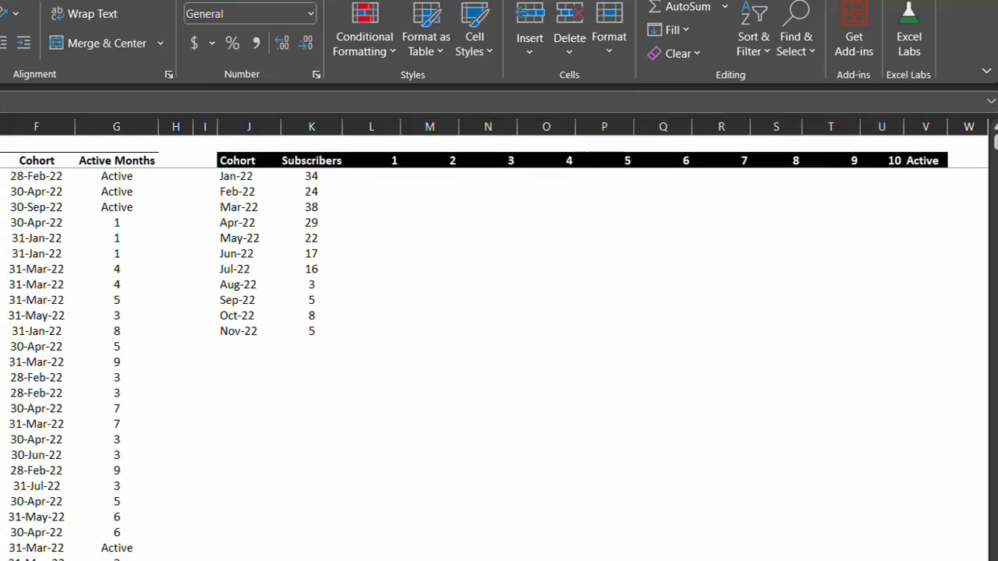
Step: Give headers 1 to 10 the custom format "Month "0 so they read Month 1 through Month 10
{"action": "left_click", "coordinate": [375, 180]}
{"action": "left_click", "coordinate": [383, 155]}
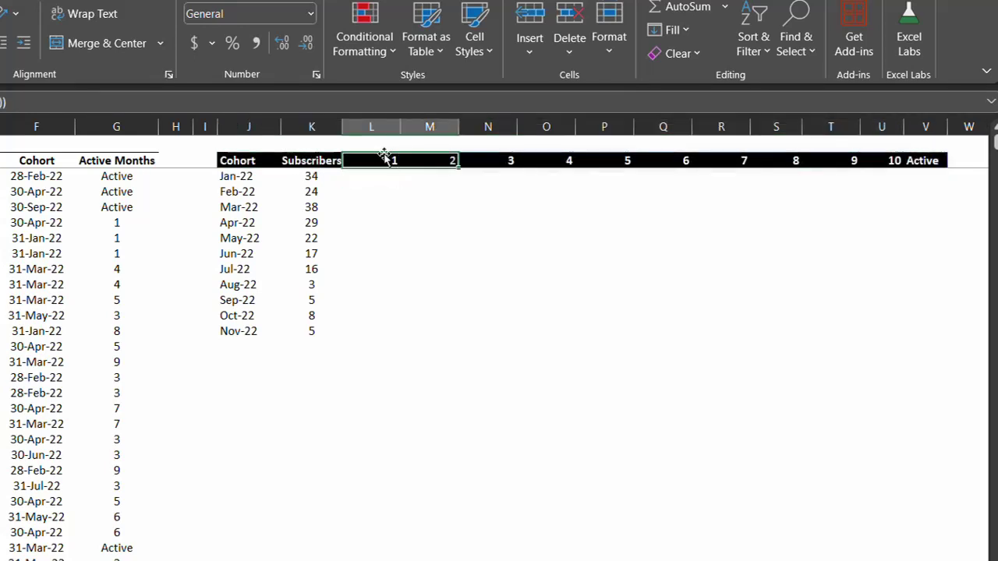
{"action": "key", "text": "shift+Right"}
{"action": "key", "text": "shift+Right"}
{"action": "key", "text": "shift+Right"}
{"action": "key", "text": "shift+Right"}
{"action": "key", "text": "shift+Right"}
{"action": "key", "text": "shift+Right"}
{"action": "key", "text": "shift+Right"}
{"action": "key", "text": "shift+Right"}
{"action": "key", "text": "shift+Right"}
{"action": "key", "text": "shift+Right"}
{"action": "key", "text": "shift+Right"}
{"action": "key", "text": "shift+Right"}
{"action": "key", "text": "shift+Left"}
{"action": "key", "text": "shift+Left"}
{"action": "key", "text": "shift+Left"}
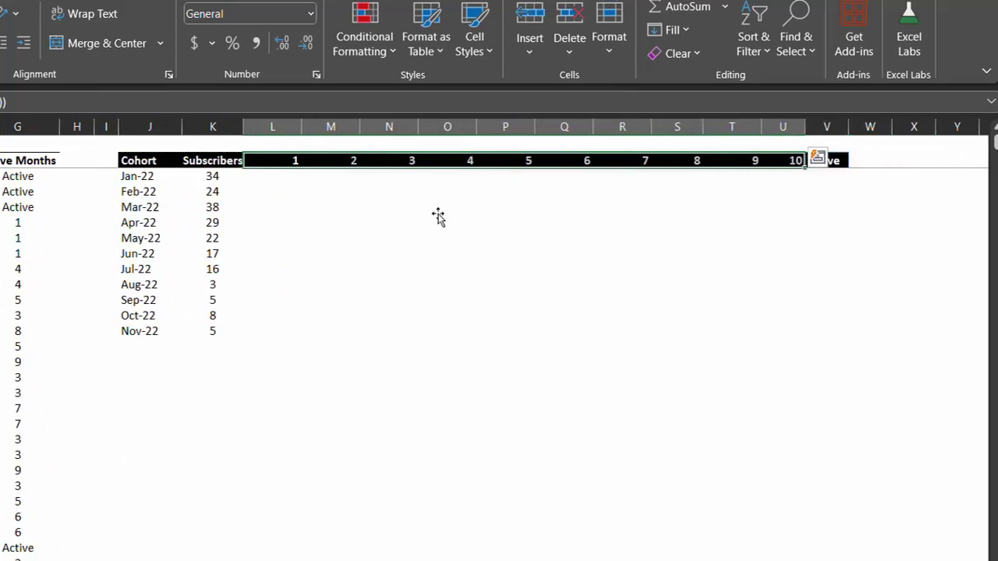
{"action": "key", "text": "ctrl+1"}
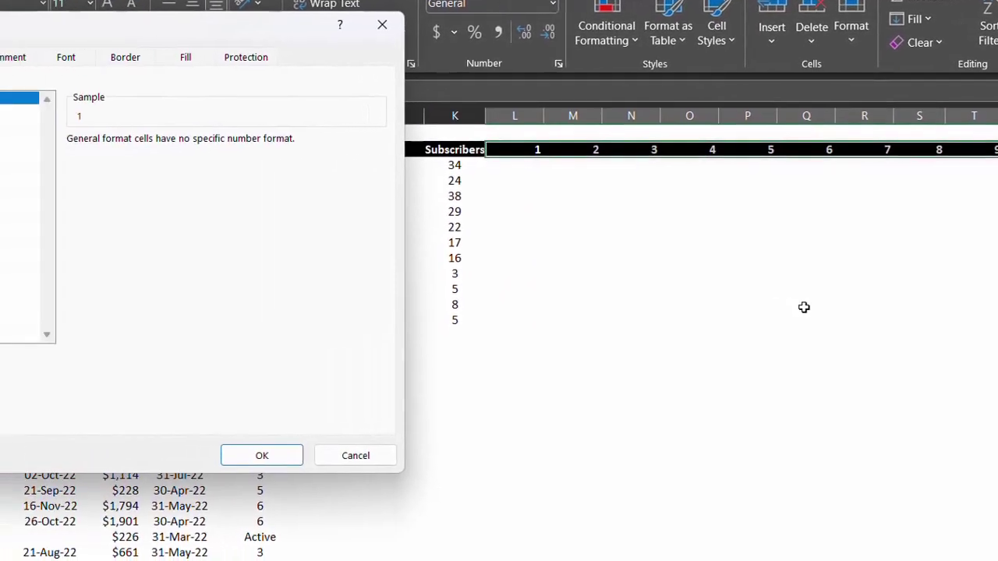
{"action": "left_click", "coordinate": [53, 233]}
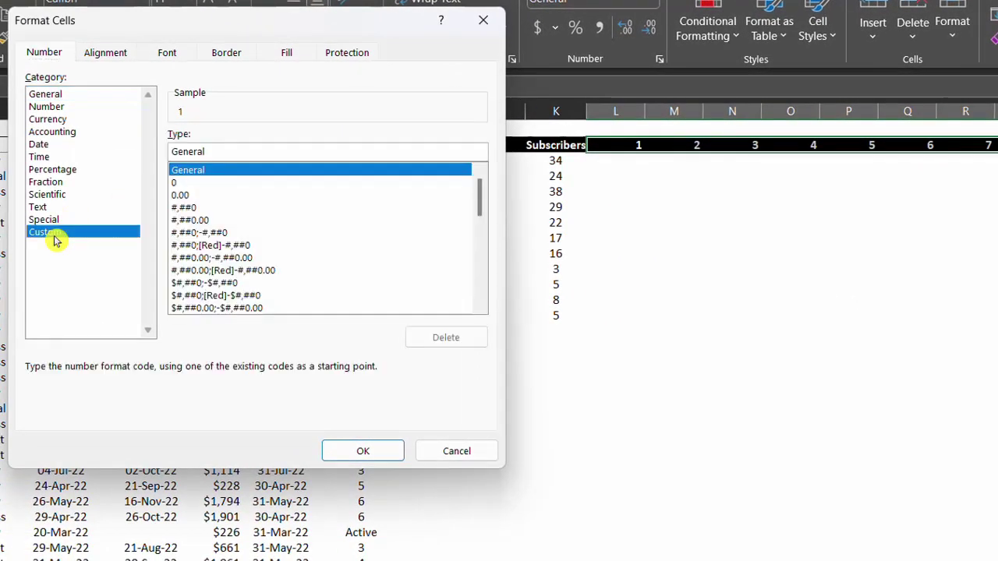
{"action": "double_click", "coordinate": [201, 153]}
{"action": "type", "text": "\"Month"}
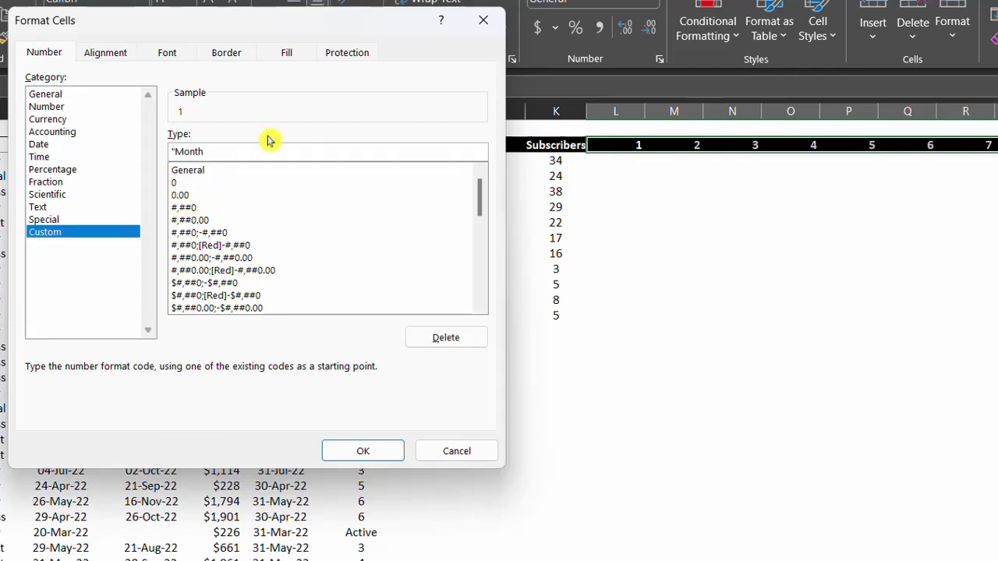
{"action": "type", "text": " \"0"}
{"action": "left_click", "coordinate": [372, 455]}
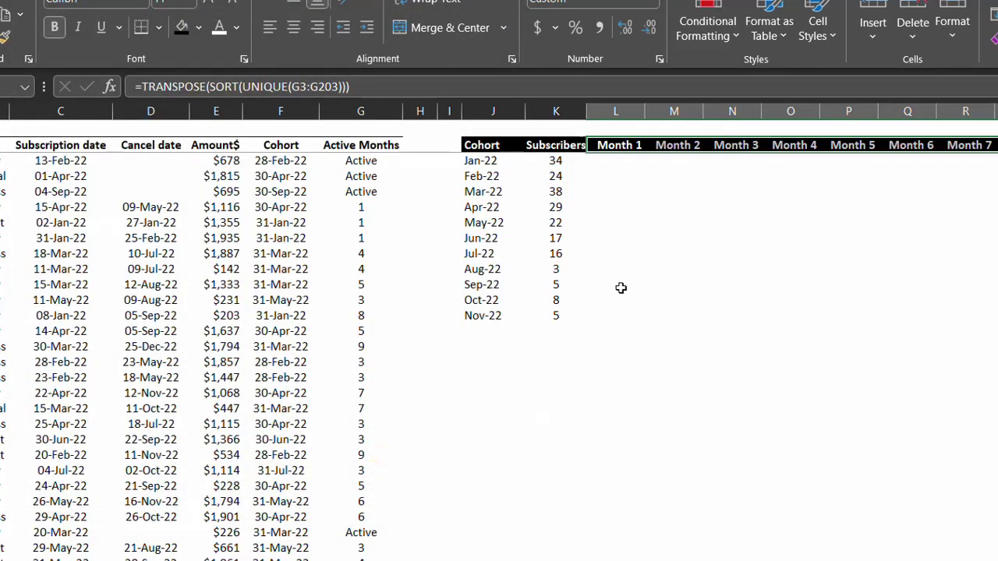
Step: Enter =COUNTIFS(F3:F203,J3#,G3:G203,L2#) in the Jan-22 Month 1 cell to spill cancellation counts
{"action": "left_click", "coordinate": [620, 169]}
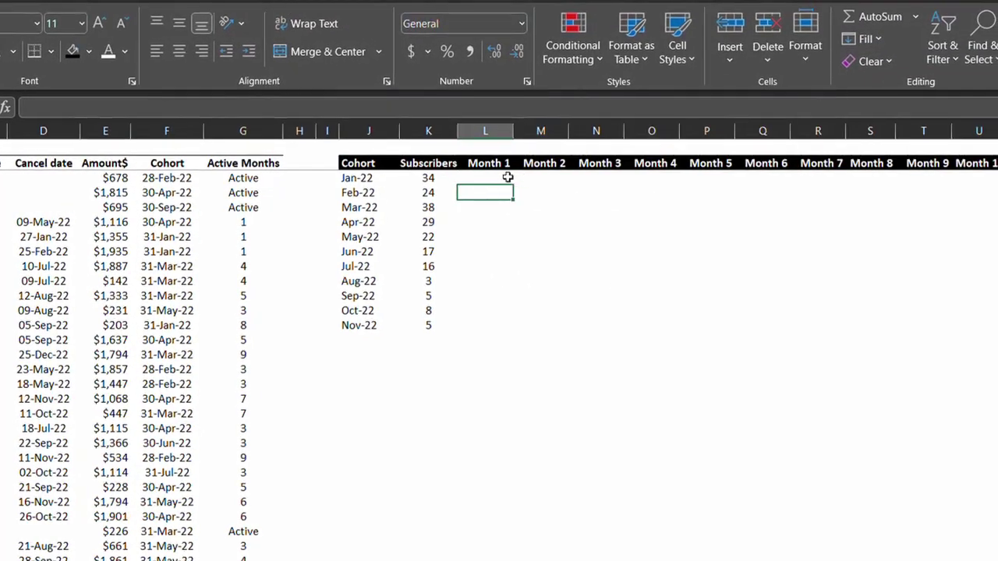
{"action": "left_click", "coordinate": [499, 177]}
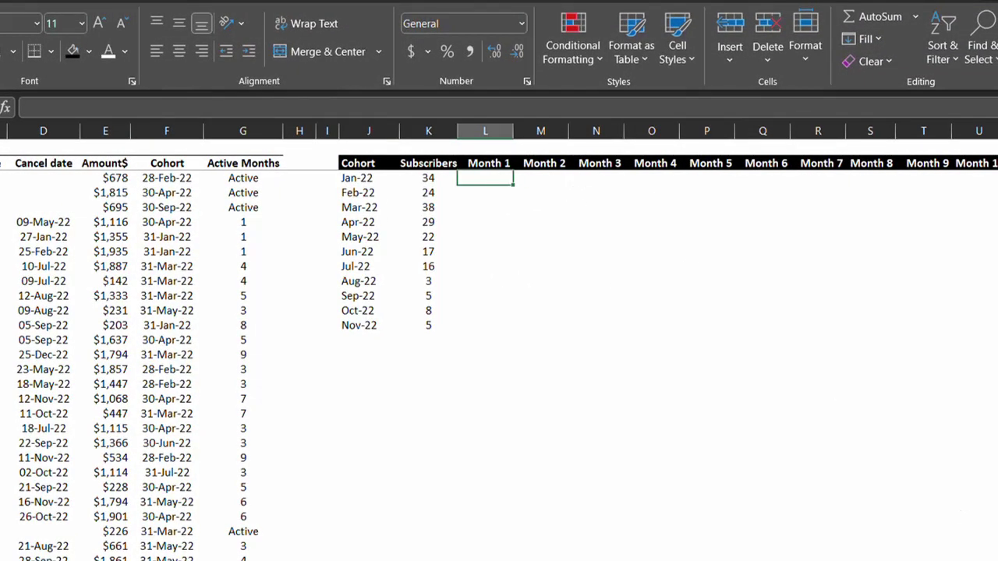
{"action": "scroll", "coordinate": [363, 196], "scroll_direction": "right", "scroll_amount": 3}
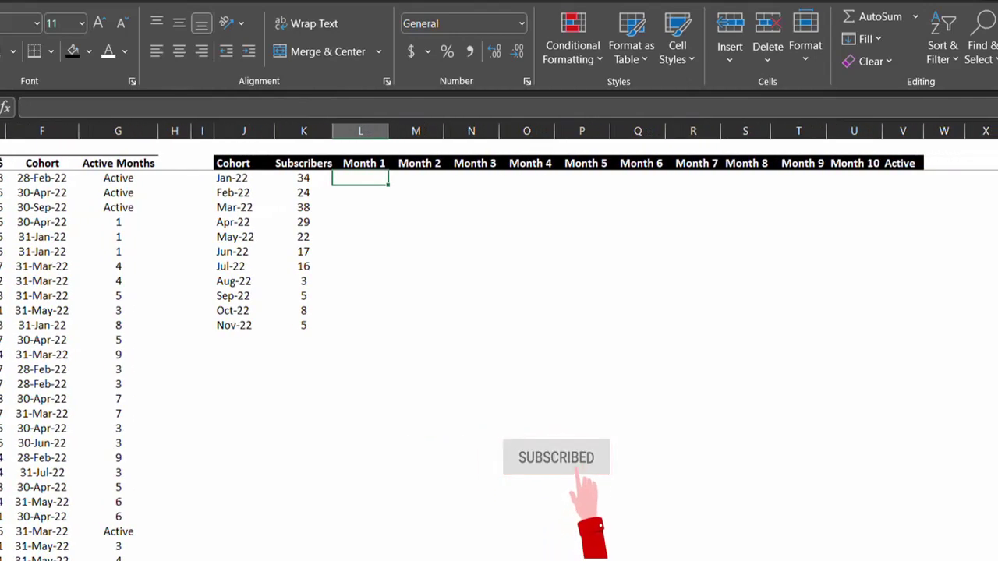
{"action": "type", "text": "=coun"}
{"action": "double_click", "coordinate": [402, 252]}
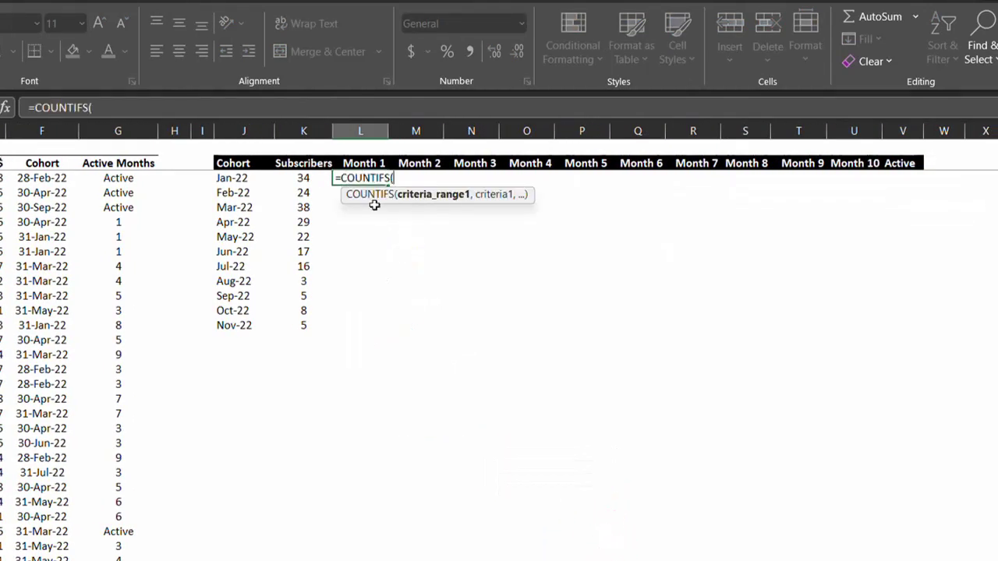
{"action": "left_click", "coordinate": [42, 156]}
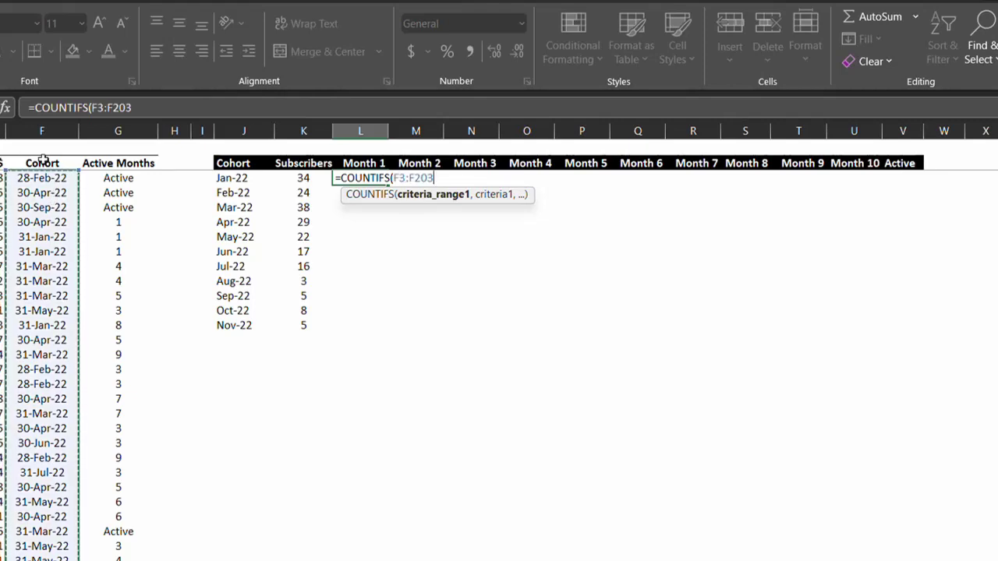
{"action": "type", "text": ","}
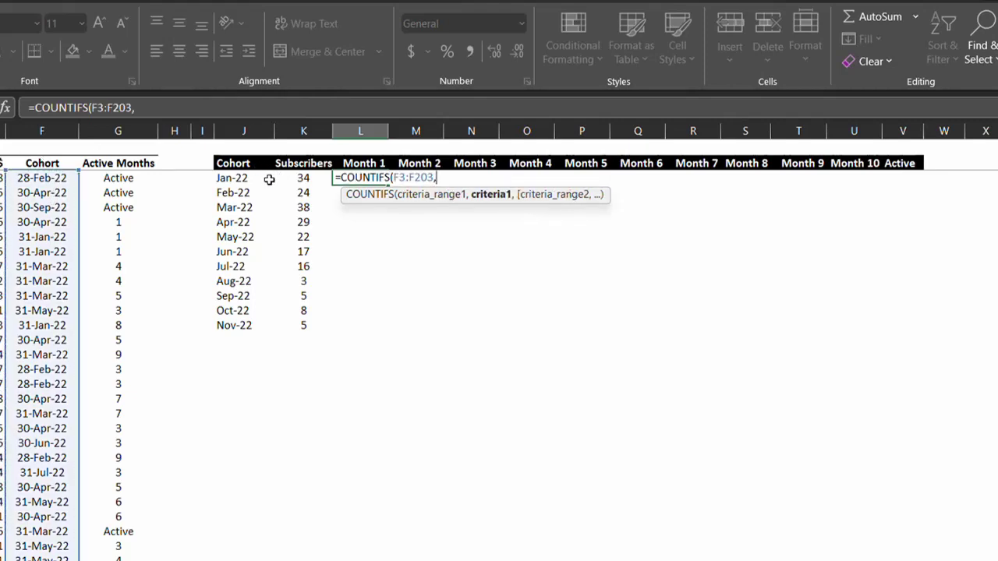
{"action": "left_click", "coordinate": [253, 180]}
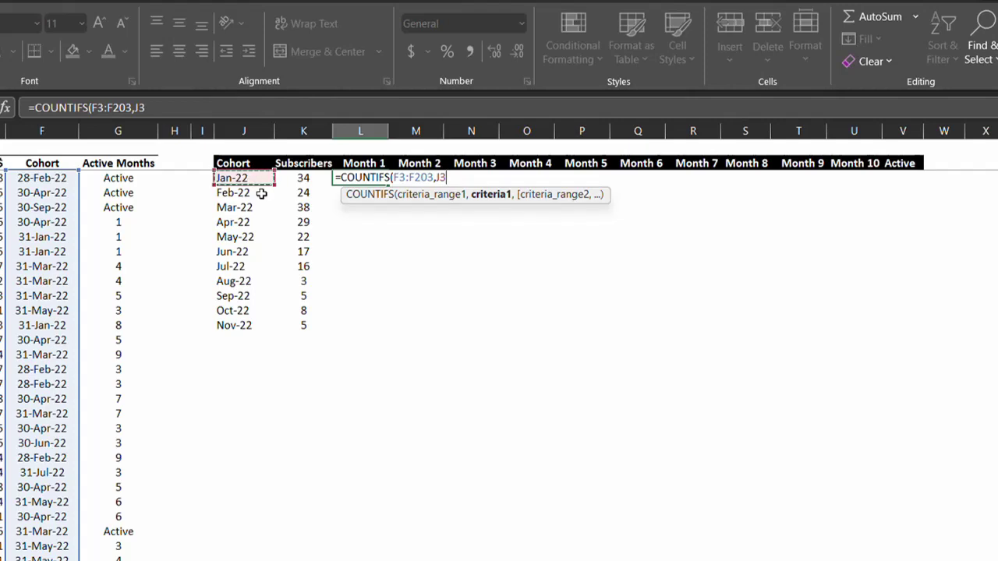
{"action": "type", "text": "#"}
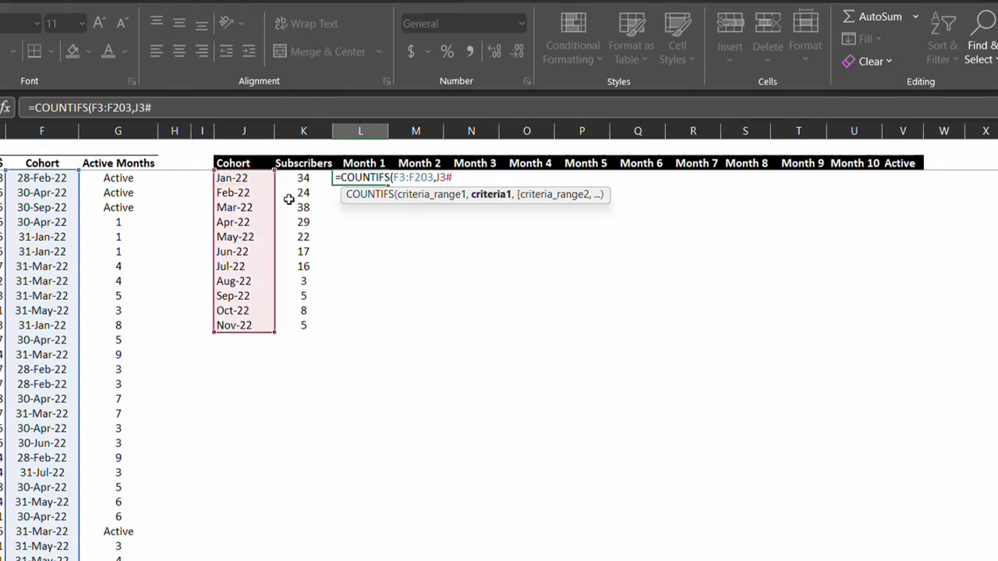
{"action": "type", "text": ","}
{"action": "left_click", "coordinate": [119, 156]}
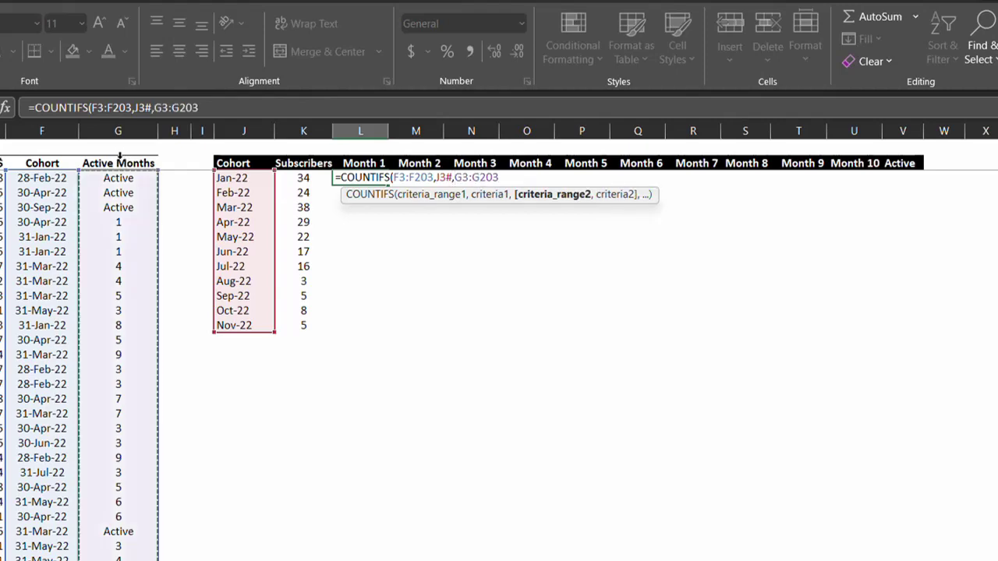
{"action": "type", "text": ","}
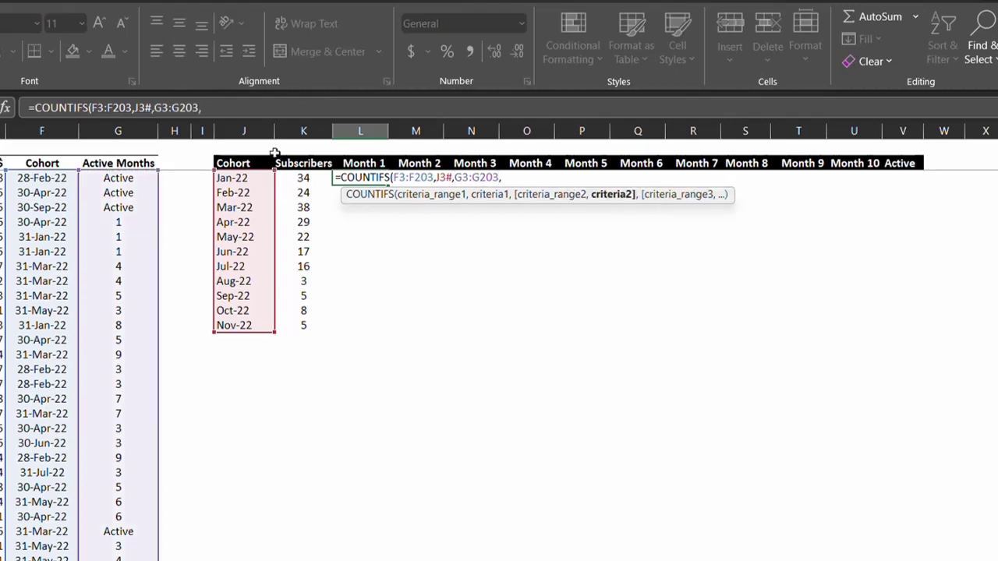
{"action": "left_click", "coordinate": [362, 159]}
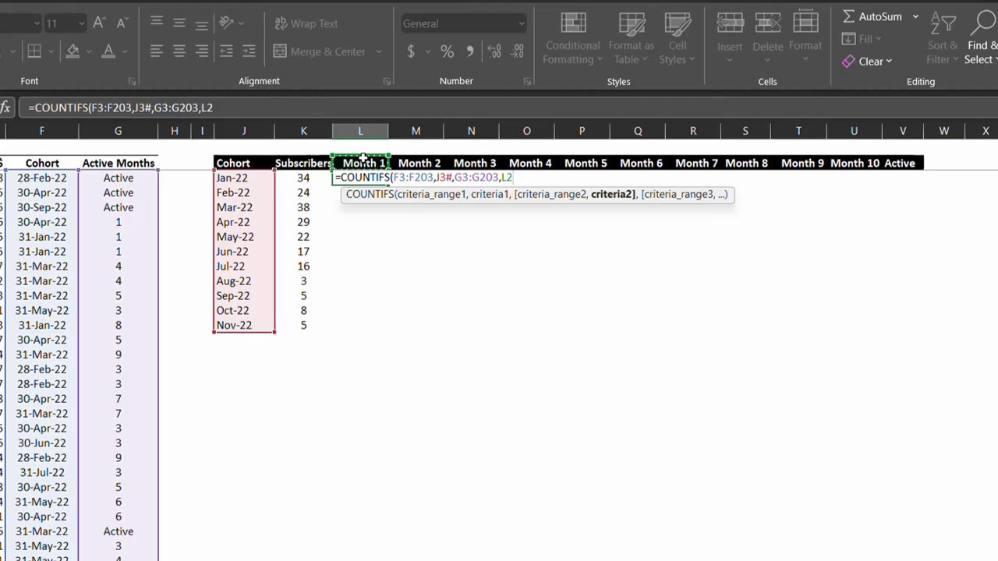
{"action": "type", "text": "#"}
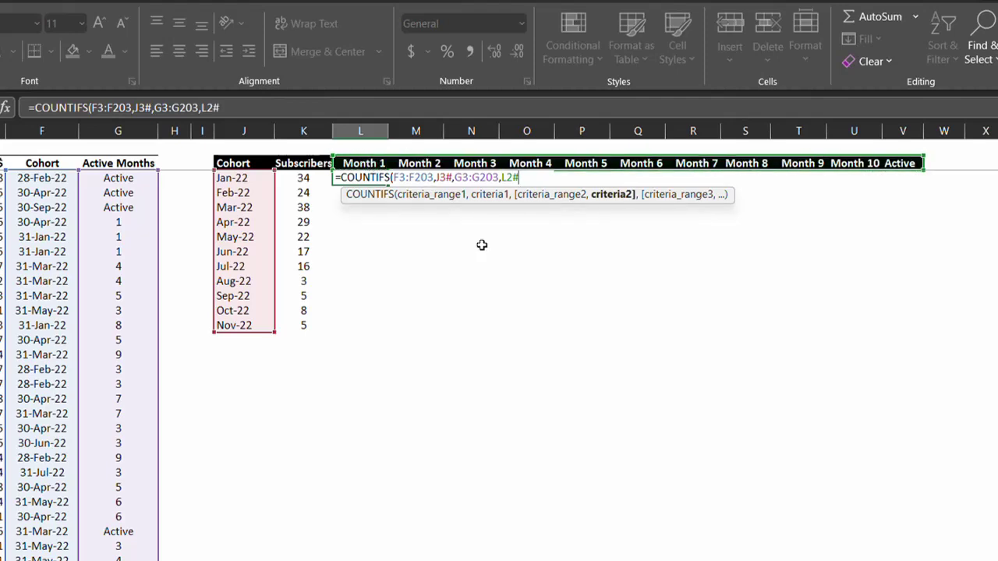
{"action": "key", "text": "Return"}
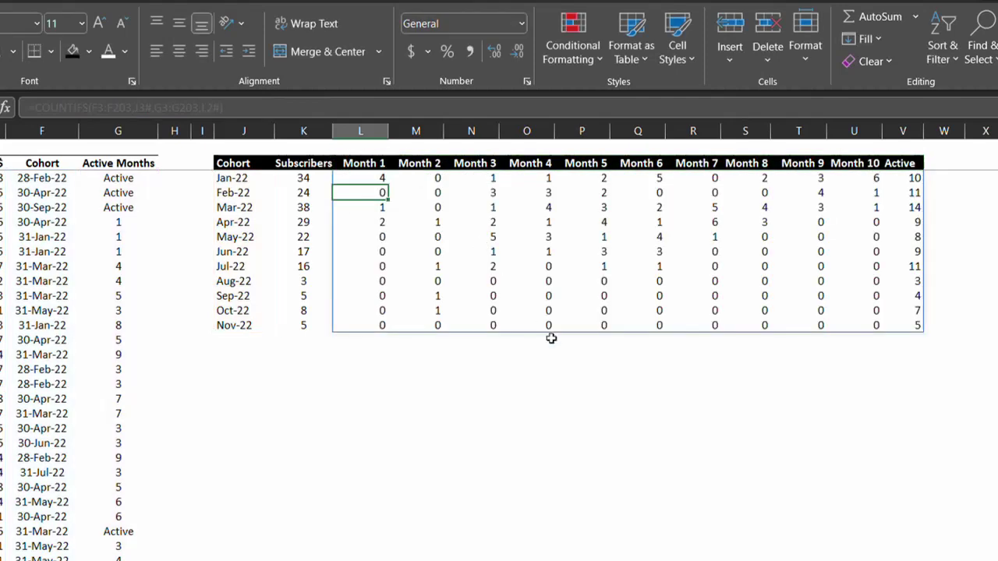
{"action": "left_click", "coordinate": [241, 353]}
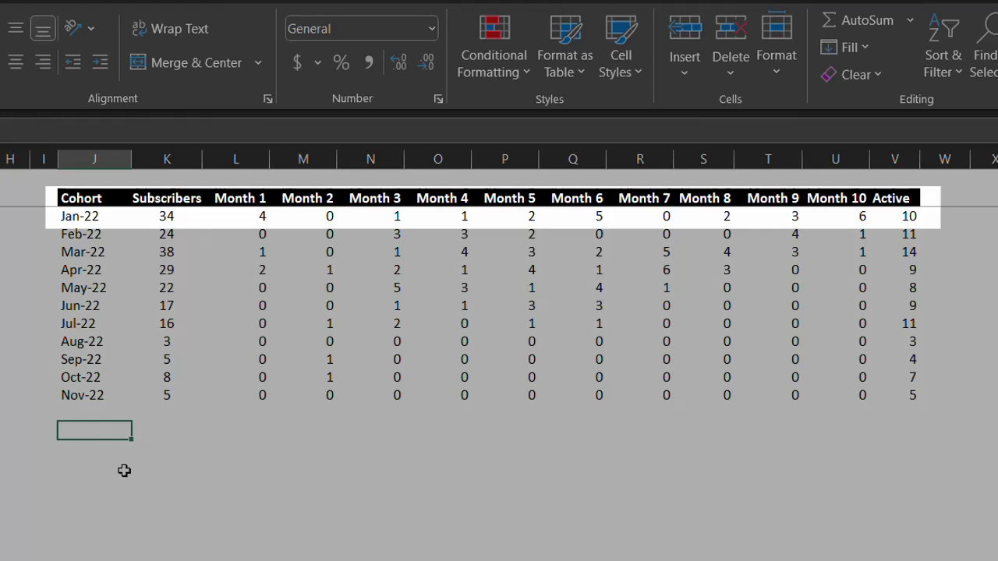
{"action": "left_click", "coordinate": [252, 219]}
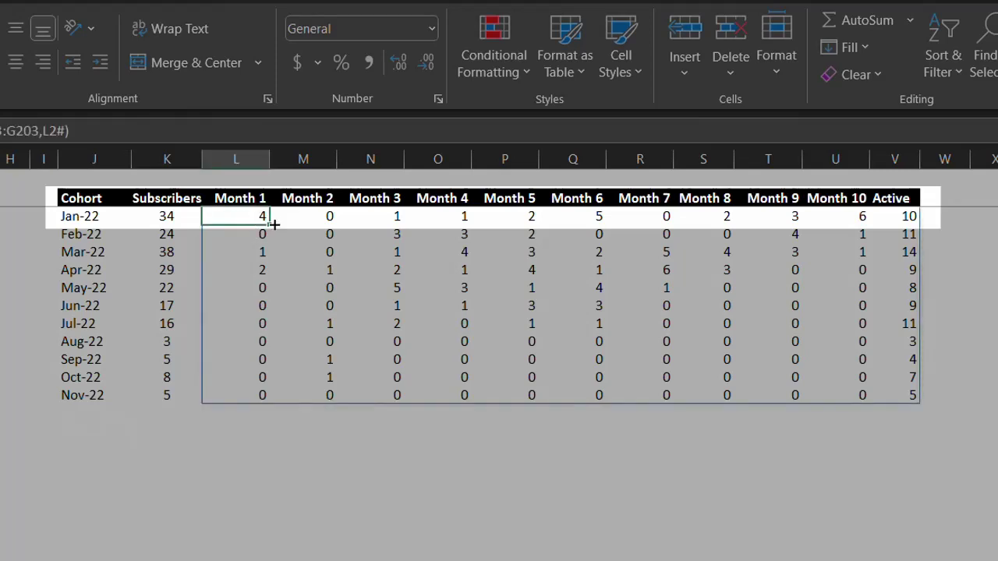
{"action": "left_click", "coordinate": [329, 215]}
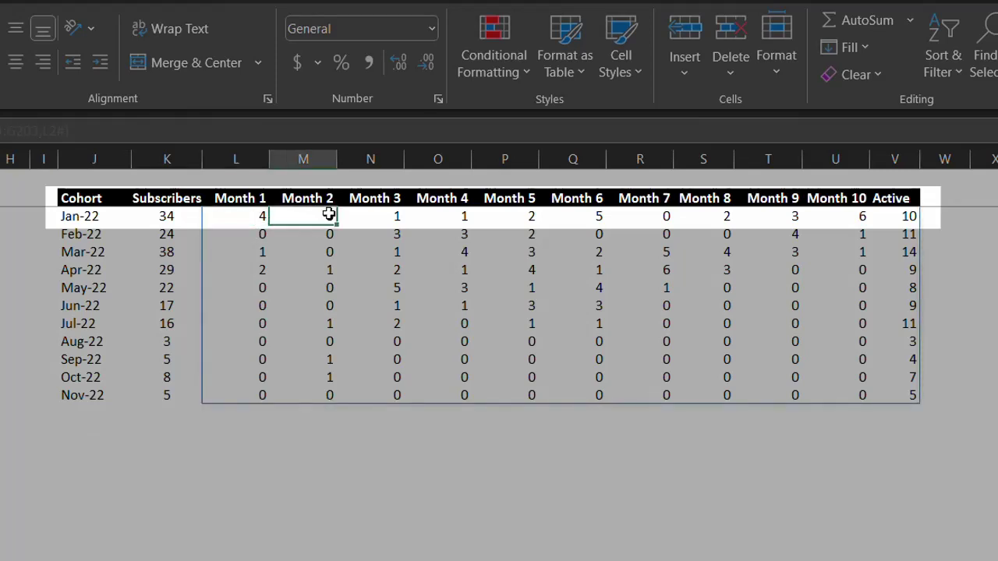
{"action": "left_click", "coordinate": [369, 217]}
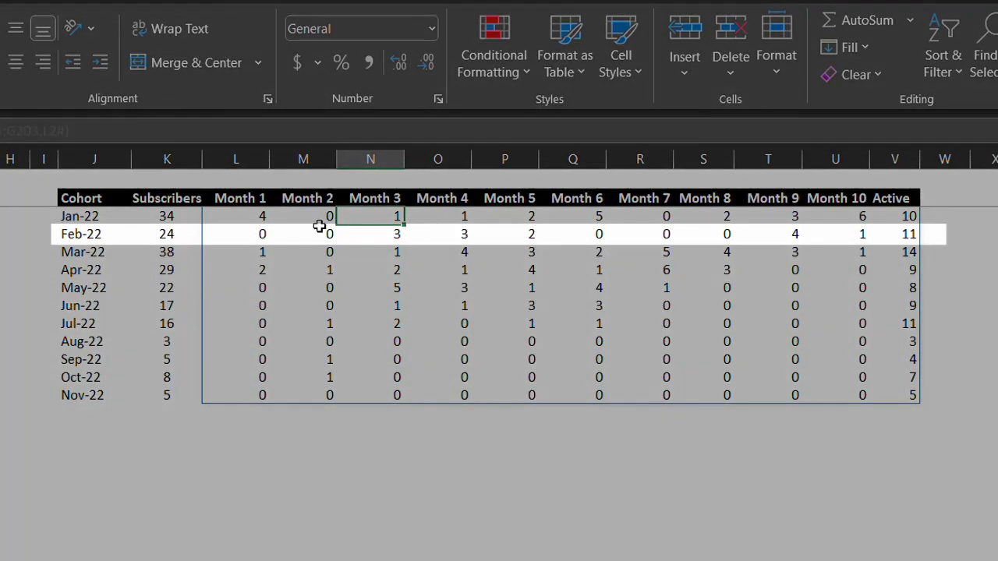
{"action": "left_click", "coordinate": [249, 238]}
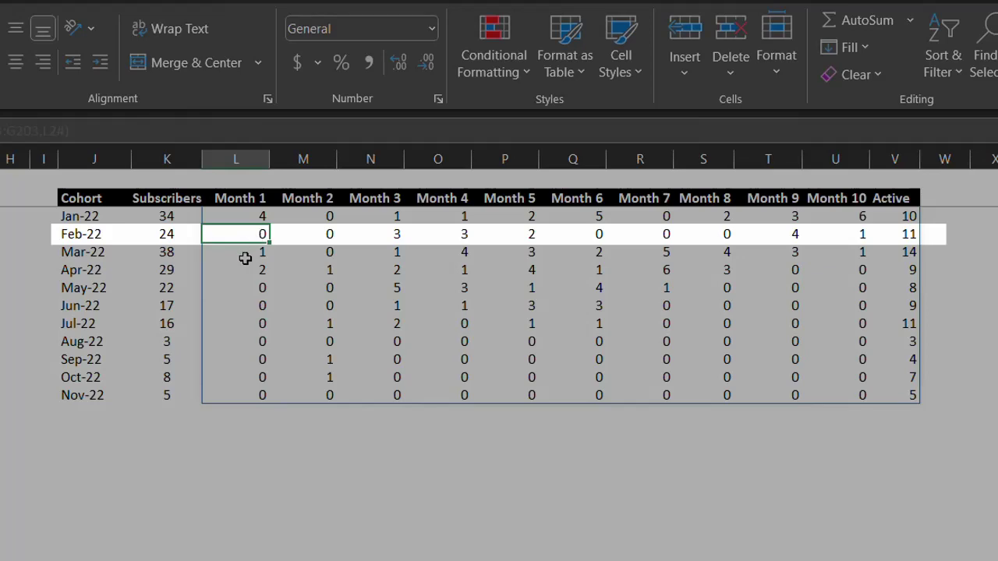
{"action": "left_click", "coordinate": [322, 235]}
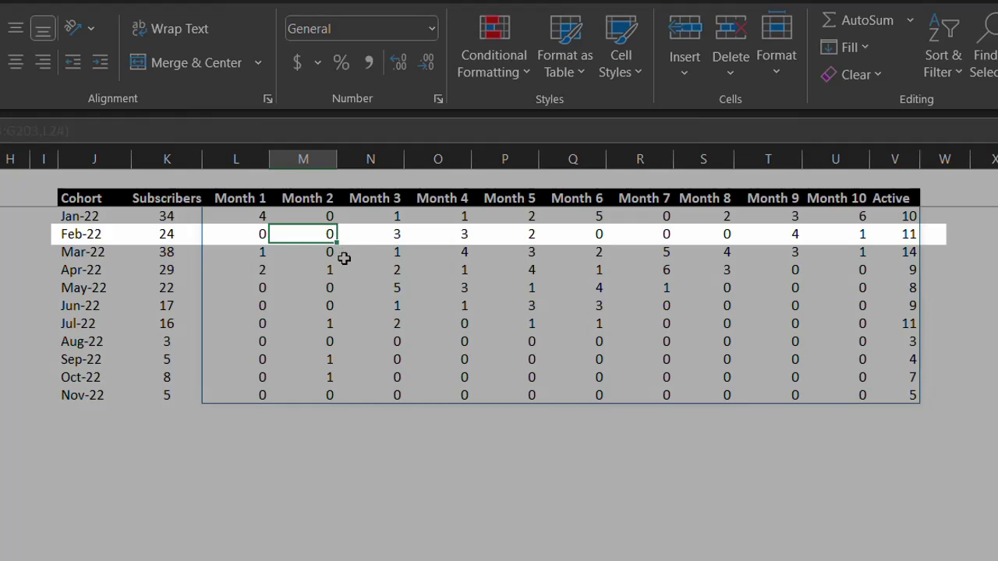
{"action": "left_click", "coordinate": [384, 232]}
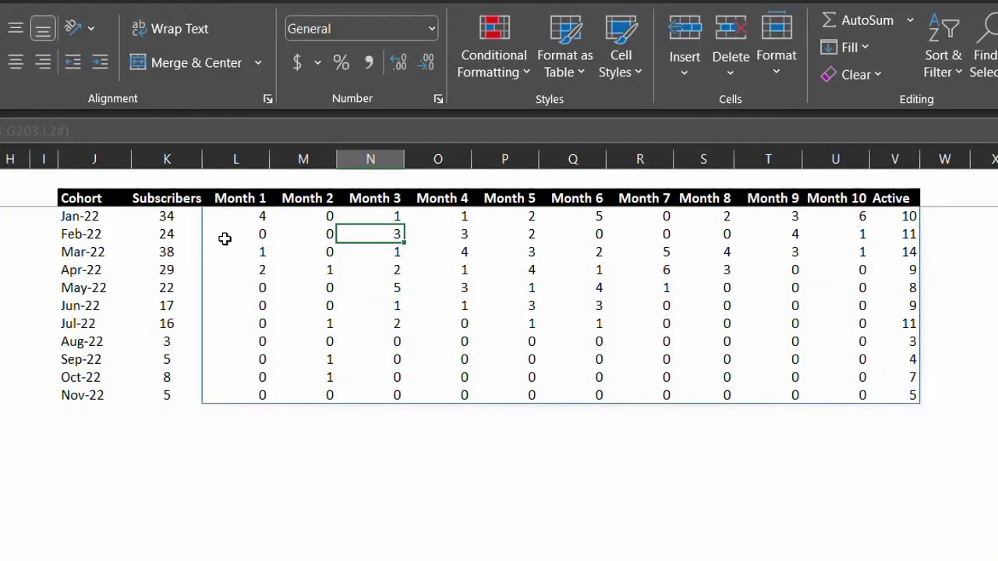
{"action": "left_click", "coordinate": [255, 216]}
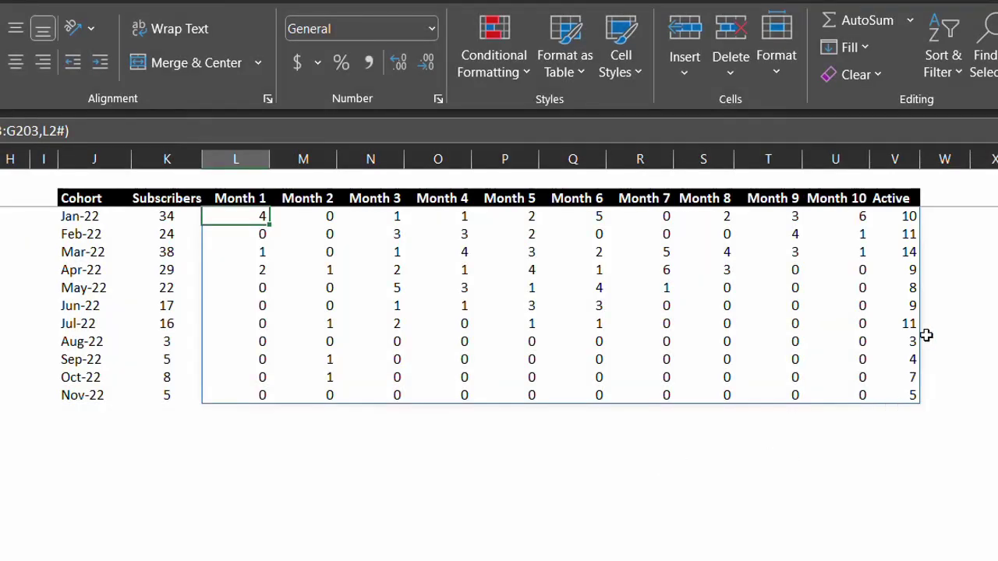
Step: Enter the first retention formula: Jan-22 subscribers minus its Month 1 cancellations
{"action": "left_click", "coordinate": [908, 200]}
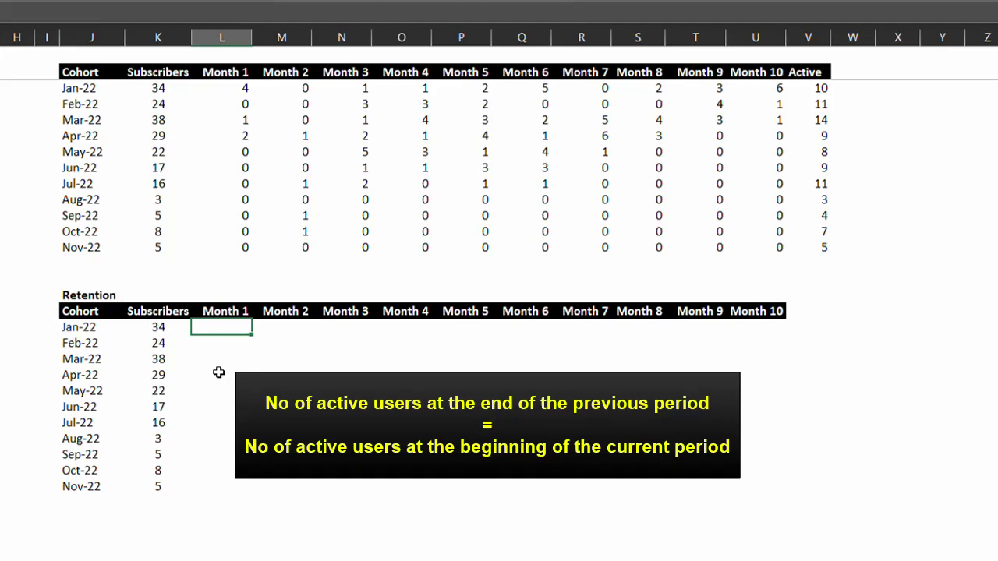
{"action": "type", "text": "="}
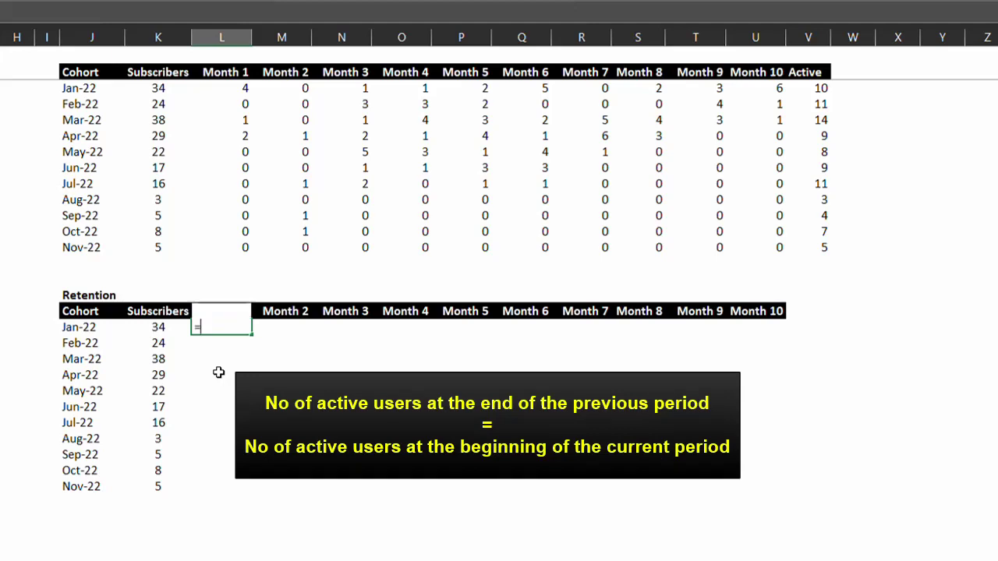
{"action": "key", "text": "Left"}
{"action": "type", "text": "-"}
{"action": "left_click", "coordinate": [238, 88]}
{"action": "key", "text": "Return"}
Step: Copy the retention formula across Month 1–10 and down through the Nov-22 cohort
{"action": "key", "text": "Up"}
{"action": "key", "text": "shift+Right"}
{"action": "key", "text": "shift+Right"}
{"action": "key", "text": "shift+Right"}
{"action": "key", "text": "shift+Right"}
{"action": "key", "text": "shift+Right"}
{"action": "key", "text": "shift+Right"}
{"action": "key", "text": "shift+Right"}
{"action": "key", "text": "shift+Right"}
{"action": "key", "text": "shift+Right"}
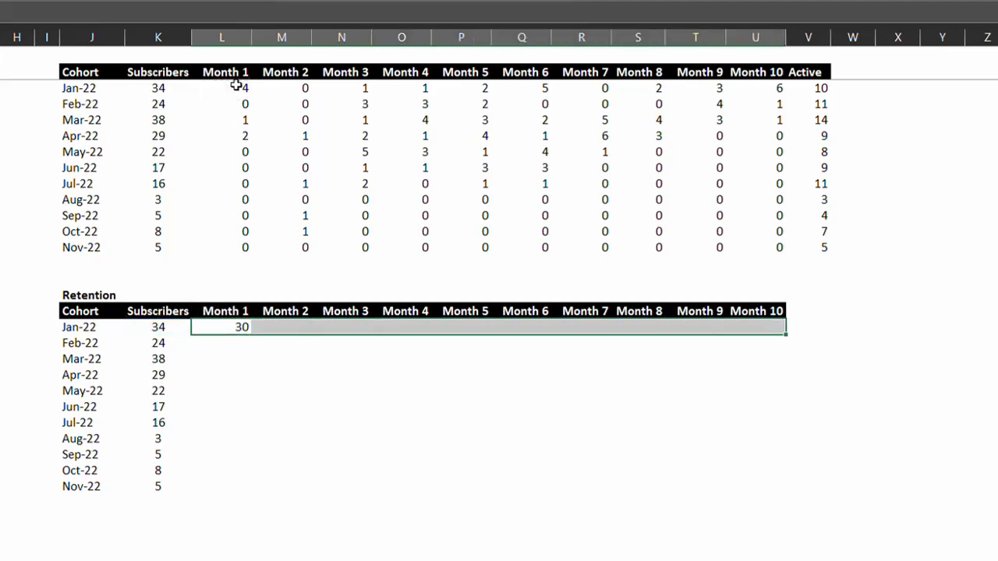
{"action": "key", "text": "ctrl+r"}
{"action": "key", "text": "shift+Down"}
{"action": "key", "text": "shift+Down"}
{"action": "key", "text": "shift+Down"}
{"action": "key", "text": "shift+Down"}
{"action": "key", "text": "shift+Down"}
{"action": "key", "text": "shift+Down"}
{"action": "key", "text": "shift+Down"}
{"action": "key", "text": "shift+Down"}
{"action": "key", "text": "shift+Down"}
{"action": "key", "text": "shift+Down"}
{"action": "key", "text": "ctrl+d"}
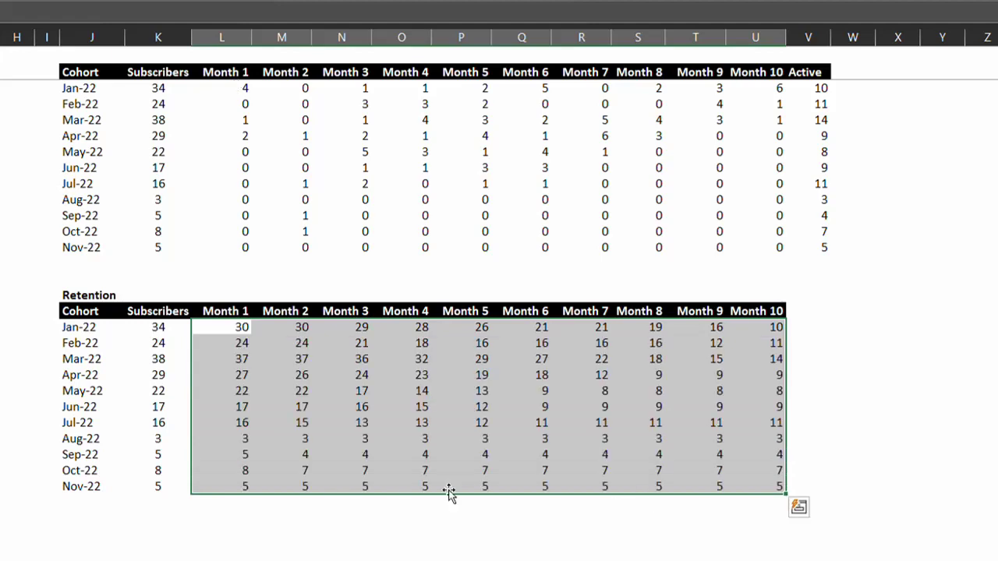
Step: Inspect several retention formulas, including Feb-22 Month 8, without changing them
{"action": "double_click", "coordinate": [417, 360]}
{"action": "key", "text": "Escape"}
{"action": "key", "text": "Up"}
{"action": "key", "text": "F2"}
{"action": "key", "text": "Escape"}
{"action": "key", "text": "Up"}
{"action": "key", "text": "Right"}
{"action": "key", "text": "Right"}
{"action": "key", "text": "Down"}
{"action": "key", "text": "Right"}
{"action": "key", "text": "Right"}
{"action": "key", "text": "F2"}
{"action": "key", "text": "Escape"}
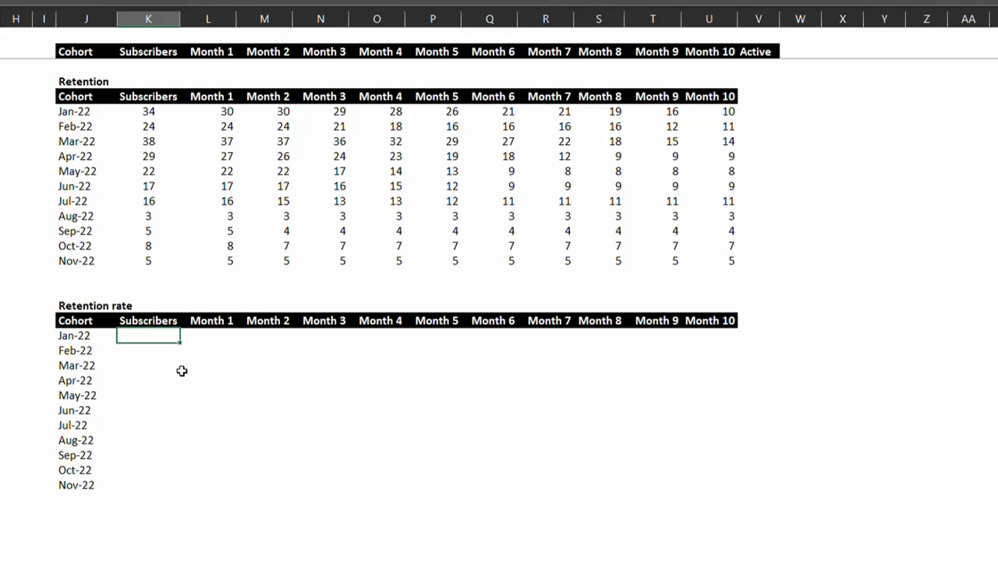
Step: Enter the Jan-22 retention formula dividing K18 by the locked starting subscriber count, formatted as a percentage
{"action": "type", "text": "="}
{"action": "left_click", "coordinate": [150, 113]}
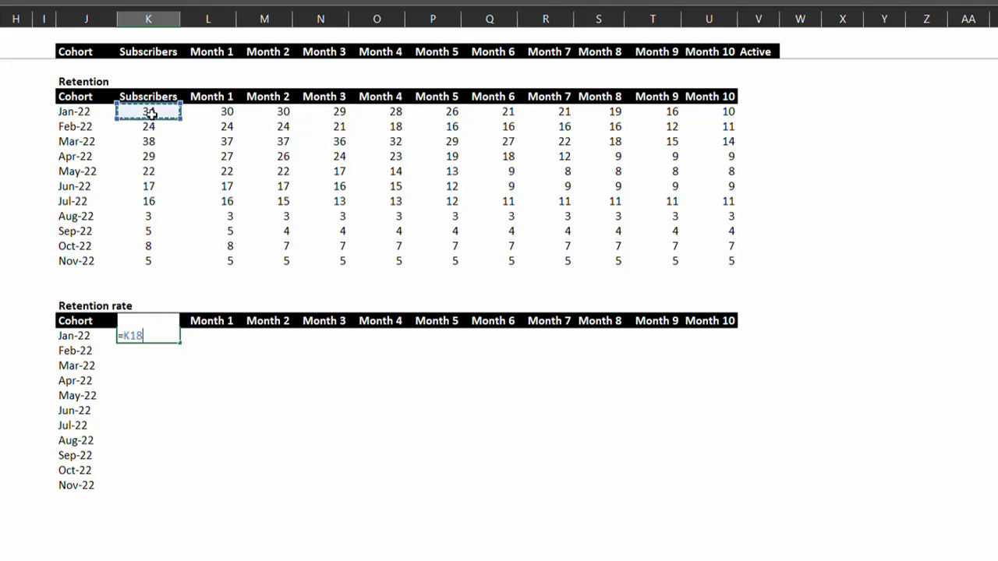
{"action": "type", "text": "/"}
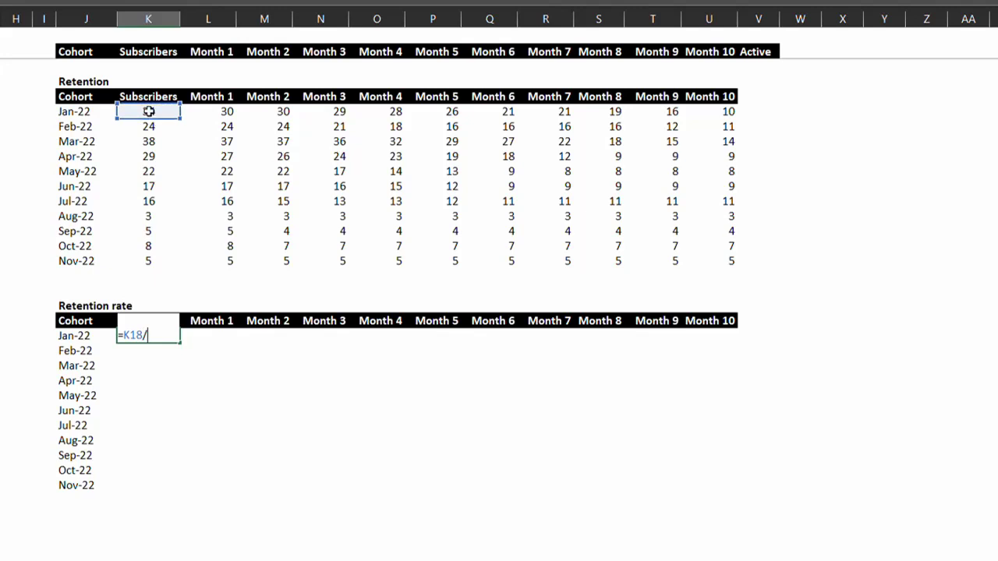
{"action": "left_click", "coordinate": [149, 112]}
{"action": "key", "text": "F4"}
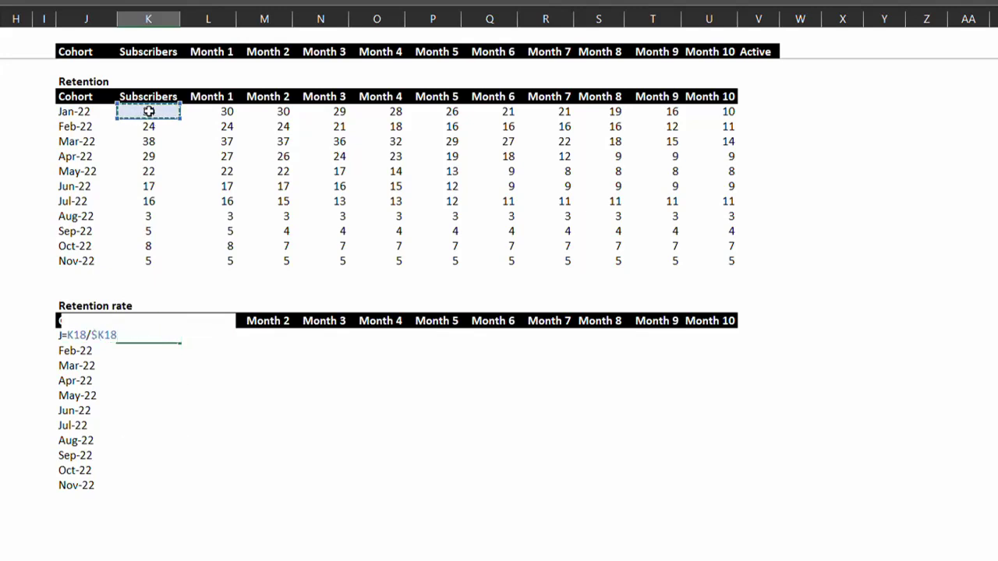
{"action": "key", "text": "ctrl+Return"}
{"action": "key", "text": "ctrl+shift+5"}
Step: Copy the retention rate formula across to Month 10 and down through the Nov-22 cohort
{"action": "key", "text": "shift+Right"}
{"action": "key", "text": "shift+Right"}
{"action": "key", "text": "shift+Right"}
{"action": "key", "text": "shift+Right"}
{"action": "key", "text": "shift+Right"}
{"action": "key", "text": "shift+Right"}
{"action": "key", "text": "shift+Right"}
{"action": "key", "text": "shift+Right"}
{"action": "key", "text": "shift+Right"}
{"action": "key", "text": "shift+Right"}
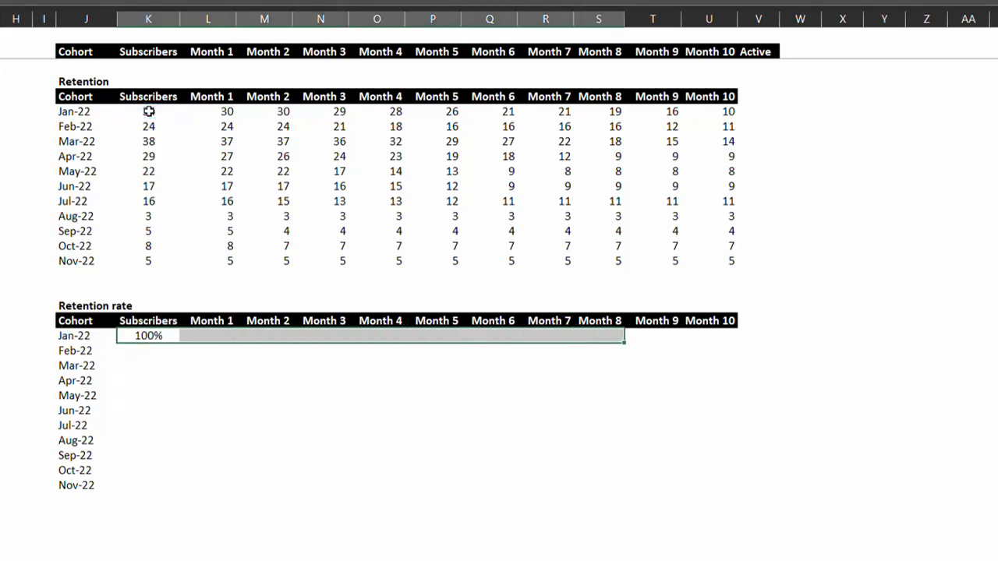
{"action": "key", "text": "ctrl+r"}
{"action": "key", "text": "shift+Down"}
{"action": "key", "text": "shift+Down"}
{"action": "key", "text": "shift+Down"}
{"action": "key", "text": "shift+Down"}
{"action": "key", "text": "shift+Down"}
{"action": "key", "text": "shift+Down"}
{"action": "key", "text": "shift+Down"}
{"action": "key", "text": "shift+Down"}
{"action": "key", "text": "shift+Down"}
{"action": "key", "text": "shift+Down"}
{"action": "key", "text": "ctrl+d"}
{"action": "left_click", "coordinate": [814, 410]}
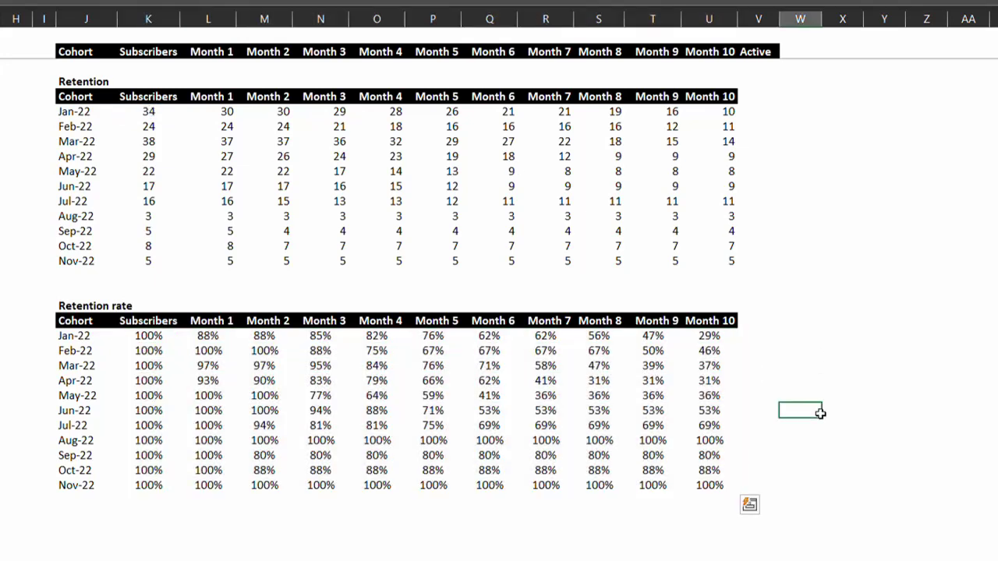
Step: Scroll down to check the bottom of the filled Retention rate table
{"action": "left_click", "coordinate": [713, 485]}
{"action": "scroll", "coordinate": [713, 488], "scroll_direction": "down", "scroll_amount": 1}
{"action": "scroll", "coordinate": [714, 488], "scroll_direction": "down", "scroll_amount": 2}
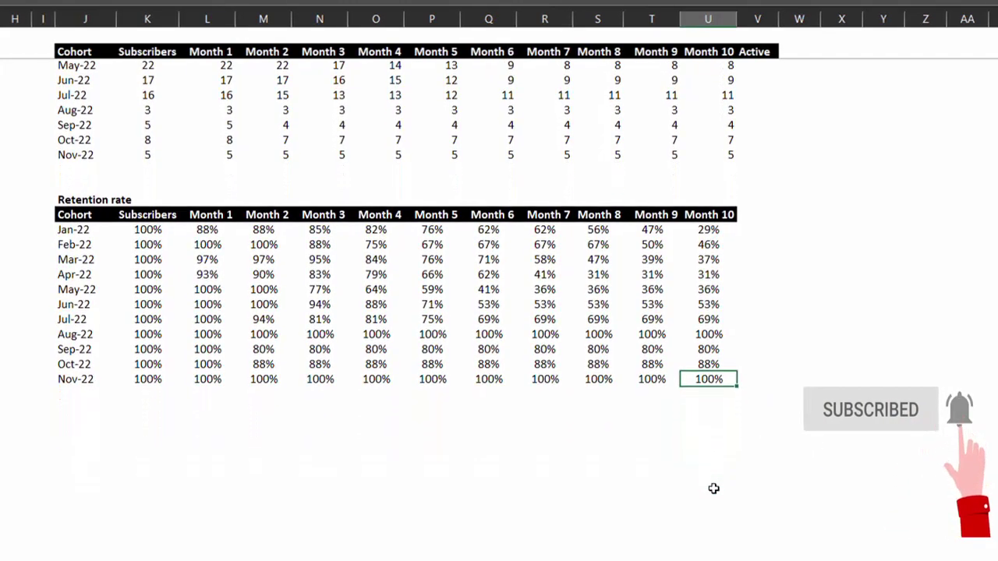
{"action": "scroll", "coordinate": [712, 488], "scroll_direction": "down", "scroll_amount": 1}
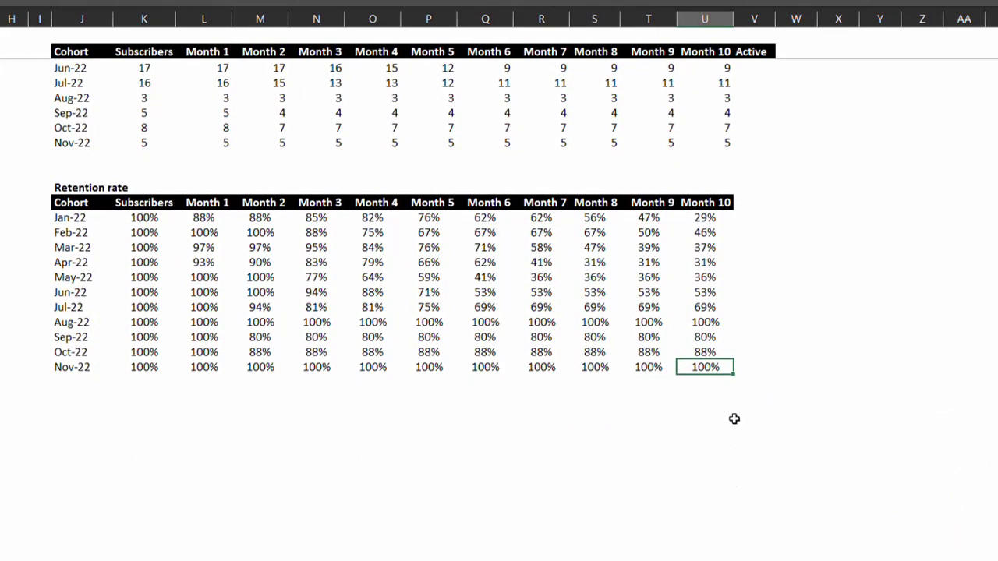
{"action": "left_click", "coordinate": [704, 396]}
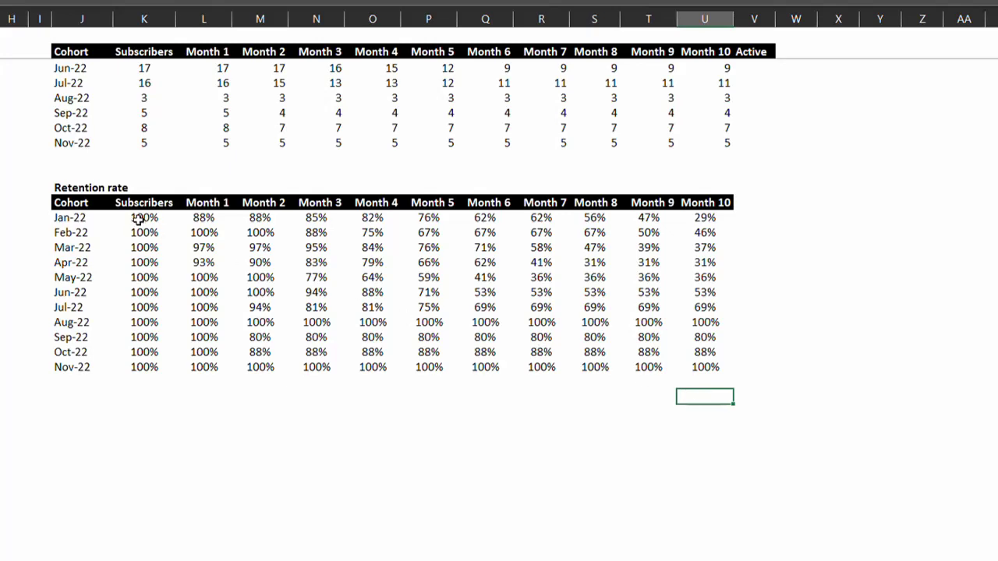
Step: Apply the Red-White-Blue colour scale to the whole retention rate block
{"action": "left_click_drag", "start_coordinate": [138, 220], "coordinate": [702, 361]}
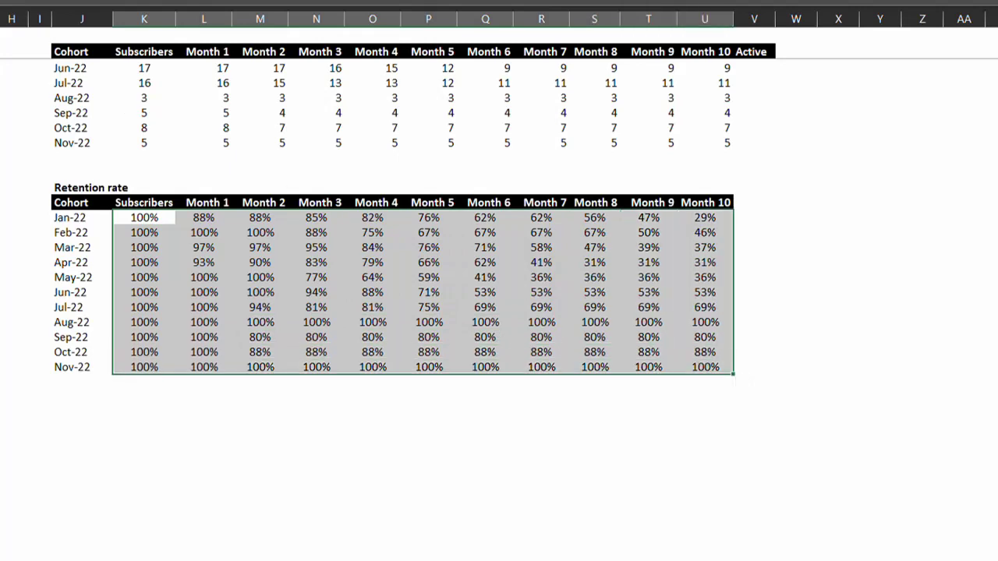
{"action": "left_click", "coordinate": [47, 0]}
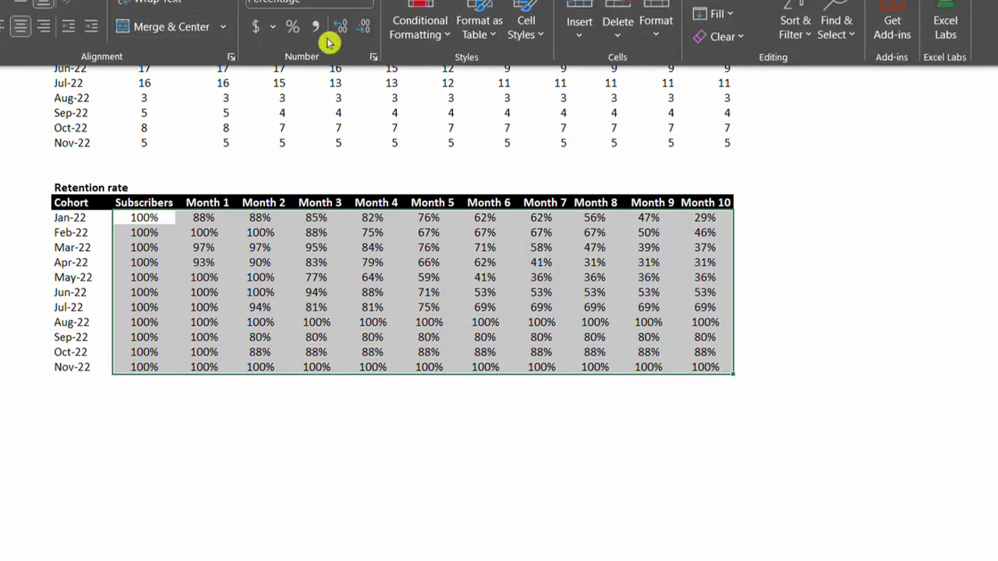
{"action": "left_click", "coordinate": [428, 39]}
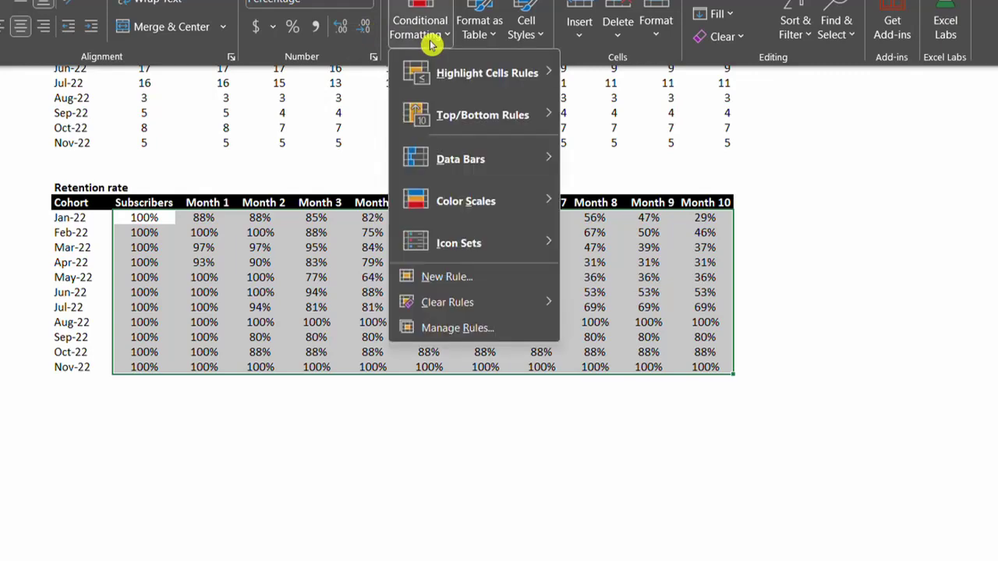
{"action": "mouse_move", "coordinate": [537, 202]}
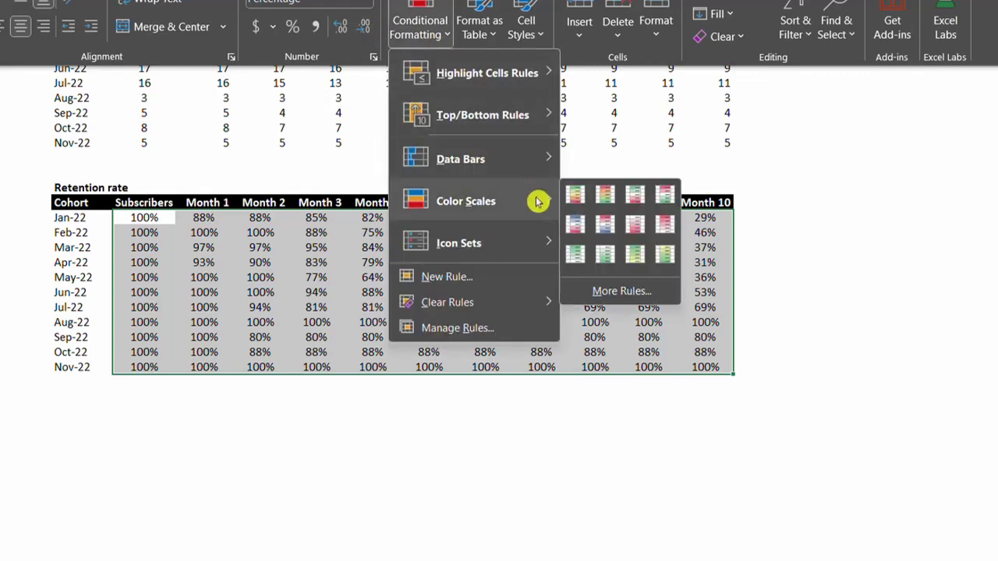
{"action": "left_click", "coordinate": [607, 226]}
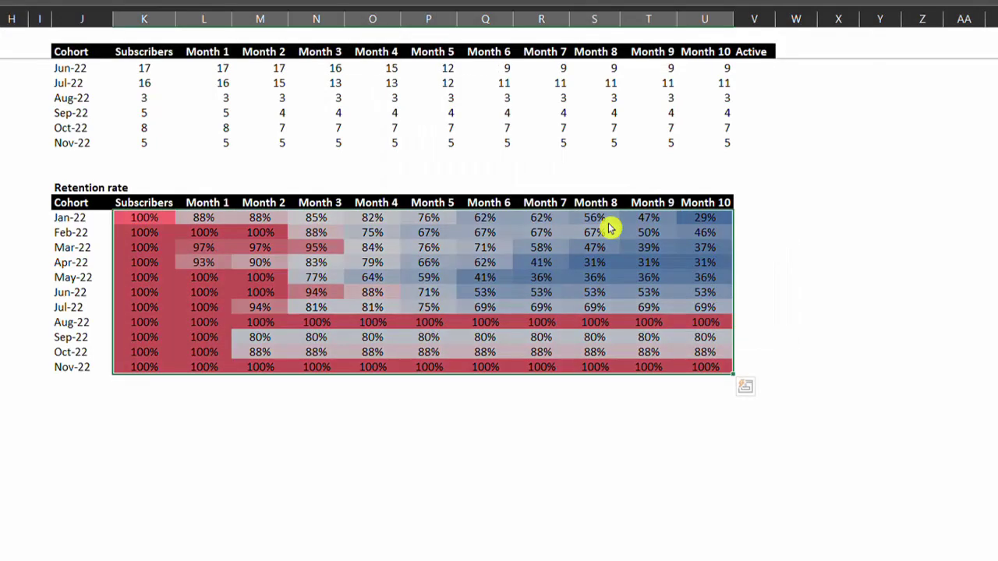
{"action": "left_click", "coordinate": [354, 411]}
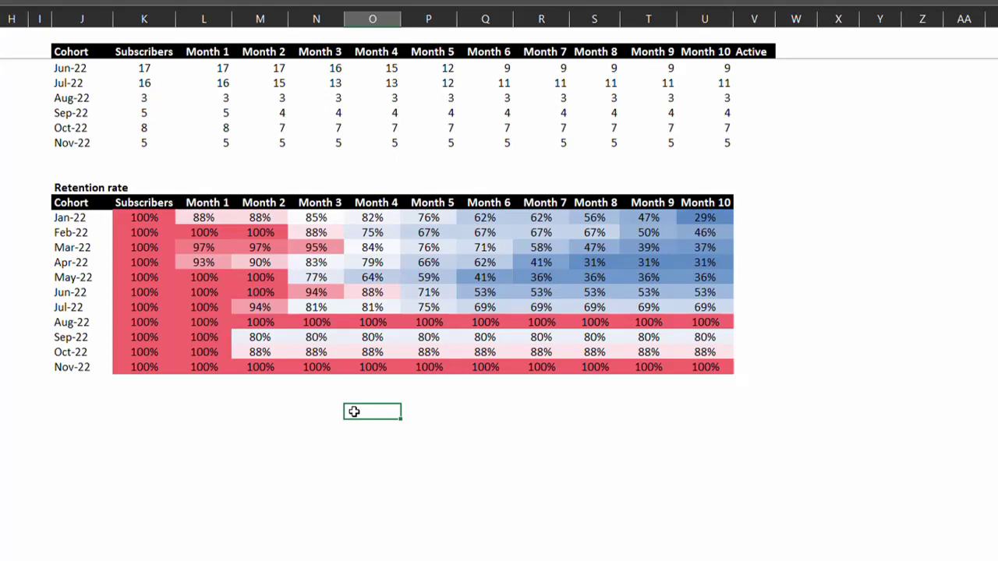
{"action": "scroll", "coordinate": [353, 412], "scroll_direction": "down", "scroll_amount": 2}
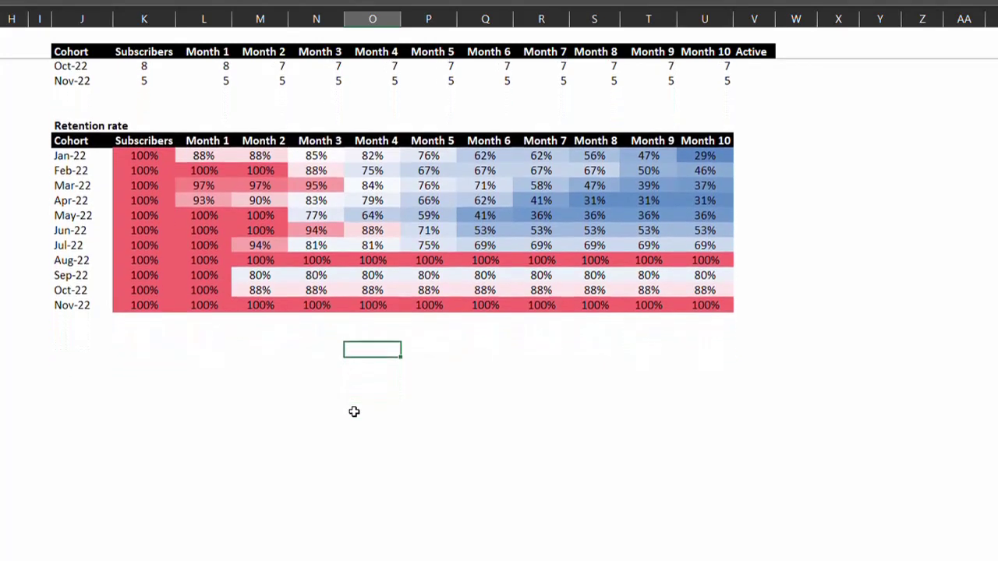
{"action": "scroll", "coordinate": [353, 412], "scroll_direction": "down", "scroll_amount": 2}
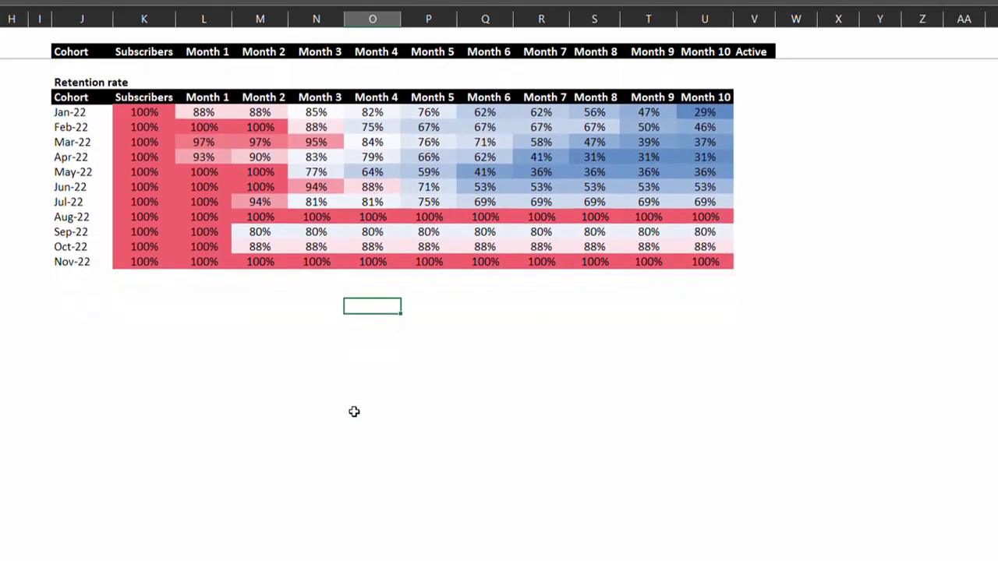
{"action": "scroll", "coordinate": [354, 411], "scroll_direction": "down", "scroll_amount": 1}
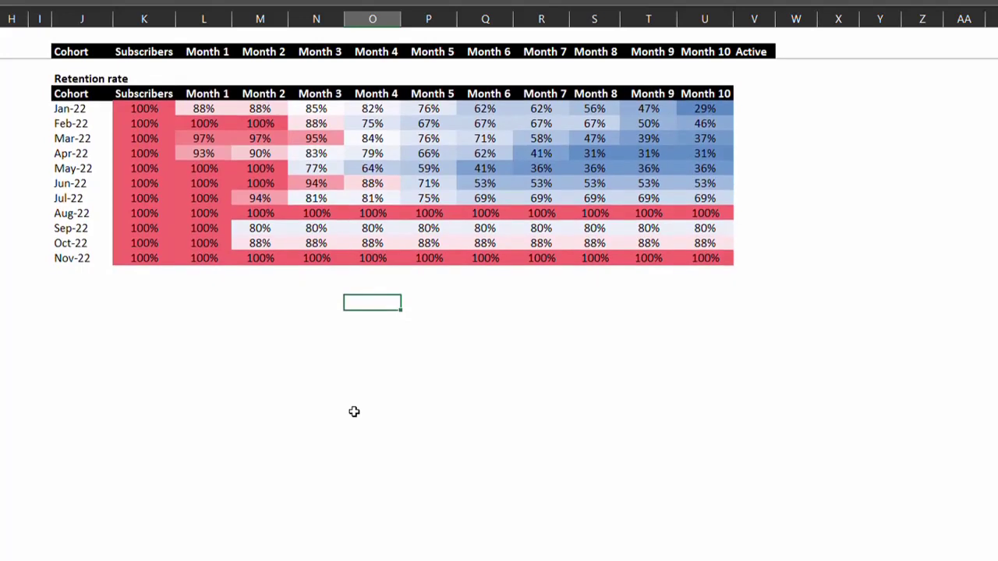
{"action": "scroll", "coordinate": [353, 411], "scroll_direction": "down", "scroll_amount": 1}
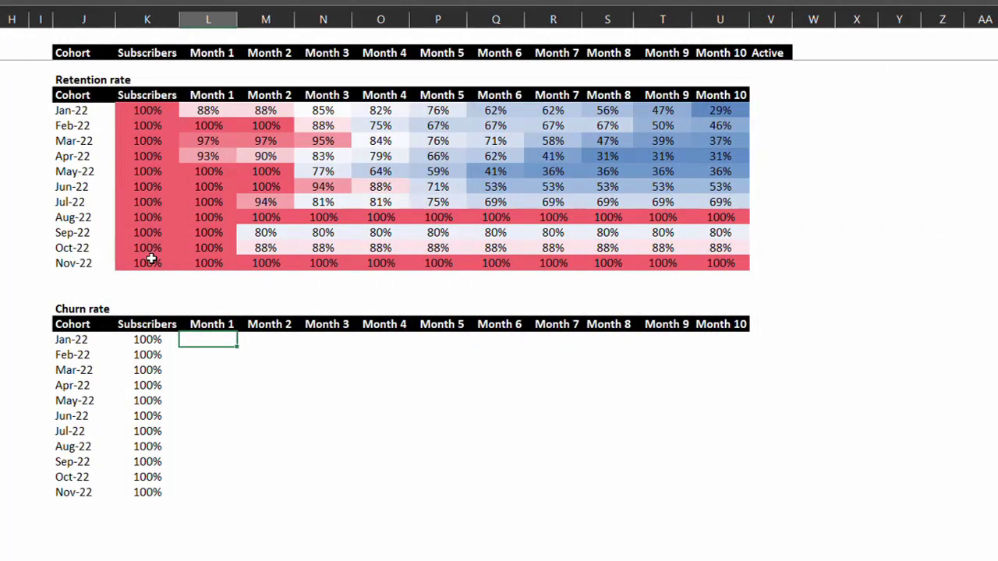
Step: Enter the Jan-22 Month 1 churn formula as 1 minus the matching retention rate
{"action": "type", "text": "=1-"}
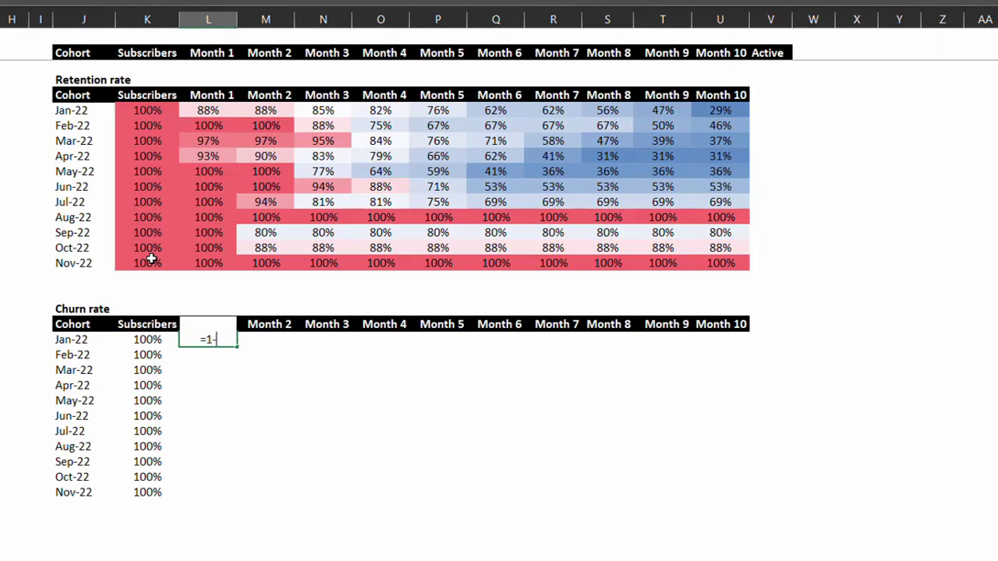
{"action": "left_click", "coordinate": [209, 111]}
{"action": "key", "text": "Return"}
{"action": "key", "text": "Up"}
Step: Copy the churn formula across to Month 10 and down to the Nov-22 cohort
{"action": "key", "text": "shift+Right"}
{"action": "key", "text": "shift+Right"}
{"action": "key", "text": "shift+Right"}
{"action": "key", "text": "shift+Right"}
{"action": "key", "text": "shift+Right"}
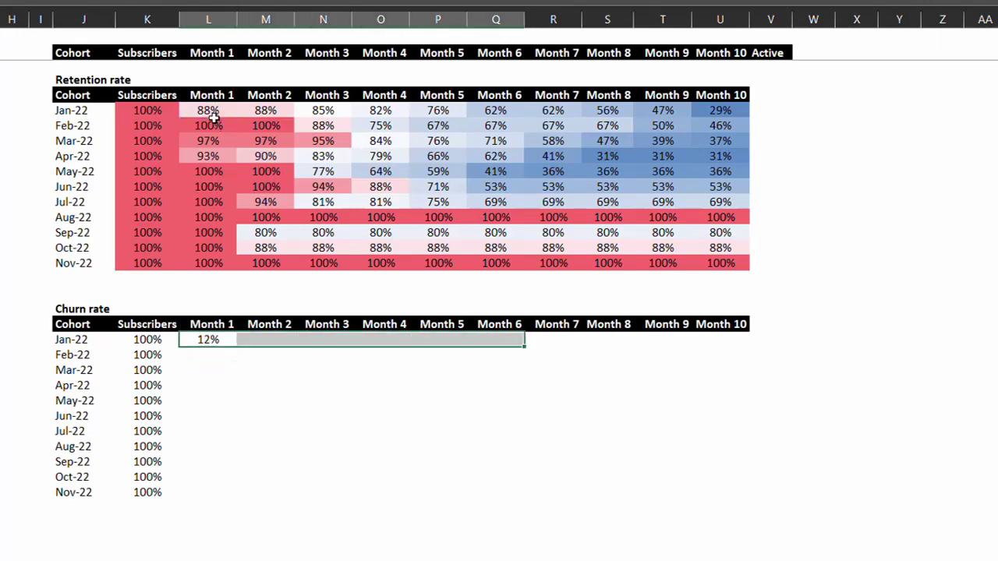
{"action": "key", "text": "shift+Right"}
{"action": "key", "text": "shift+Right"}
{"action": "key", "text": "shift+Right"}
{"action": "key", "text": "shift+Right"}
{"action": "key", "text": "ctrl+r"}
{"action": "key", "text": "shift+Down"}
{"action": "key", "text": "shift+Down"}
{"action": "key", "text": "shift+Down"}
{"action": "key", "text": "shift+Down"}
{"action": "key", "text": "shift+Down"}
{"action": "key", "text": "shift+Down"}
{"action": "key", "text": "shift+Down"}
{"action": "key", "text": "shift+Down"}
{"action": "key", "text": "shift+Down"}
{"action": "key", "text": "shift+Down"}
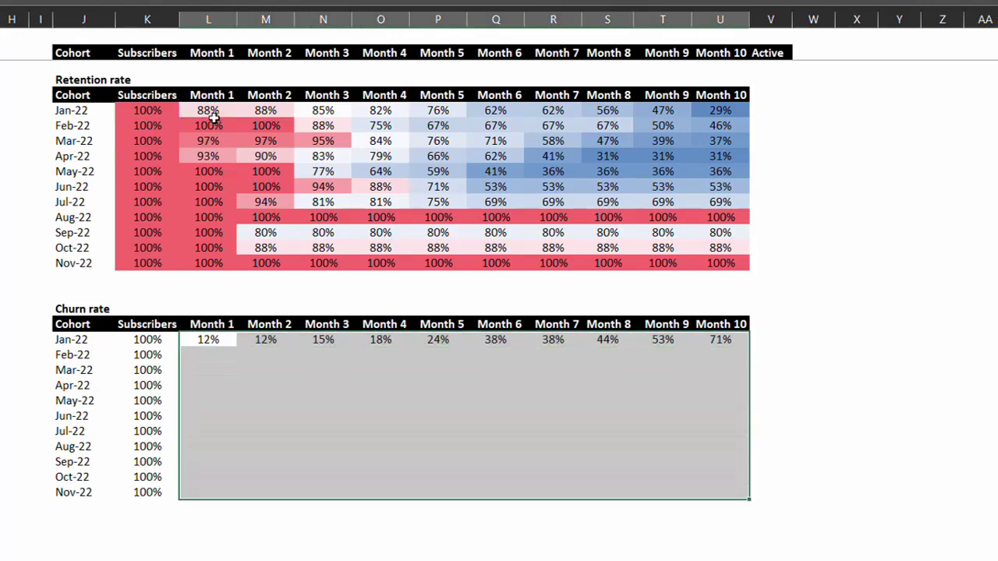
{"action": "key", "text": "ctrl+d"}
{"action": "left_click", "coordinate": [328, 520]}
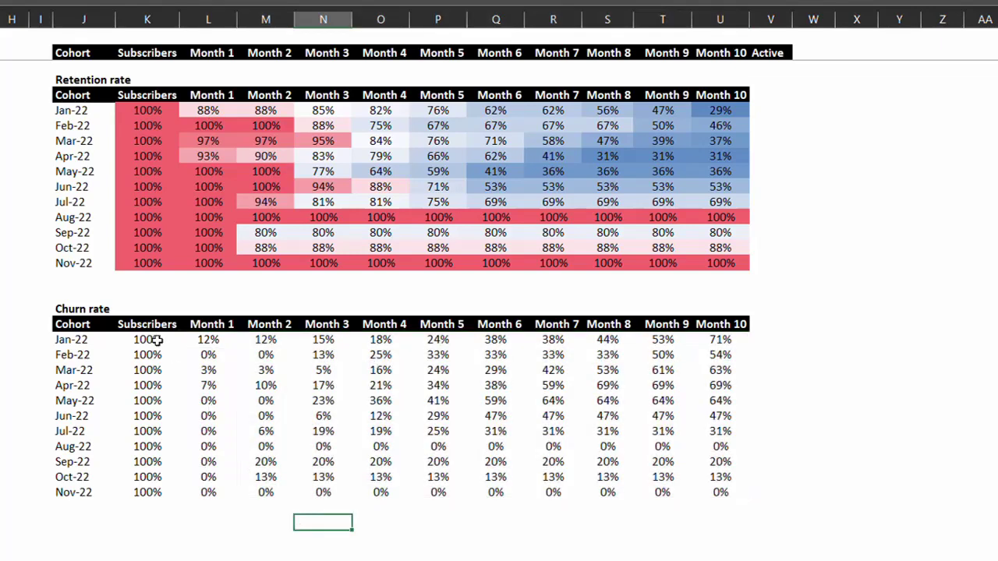
{"action": "left_click_drag", "start_coordinate": [157, 340], "coordinate": [722, 491]}
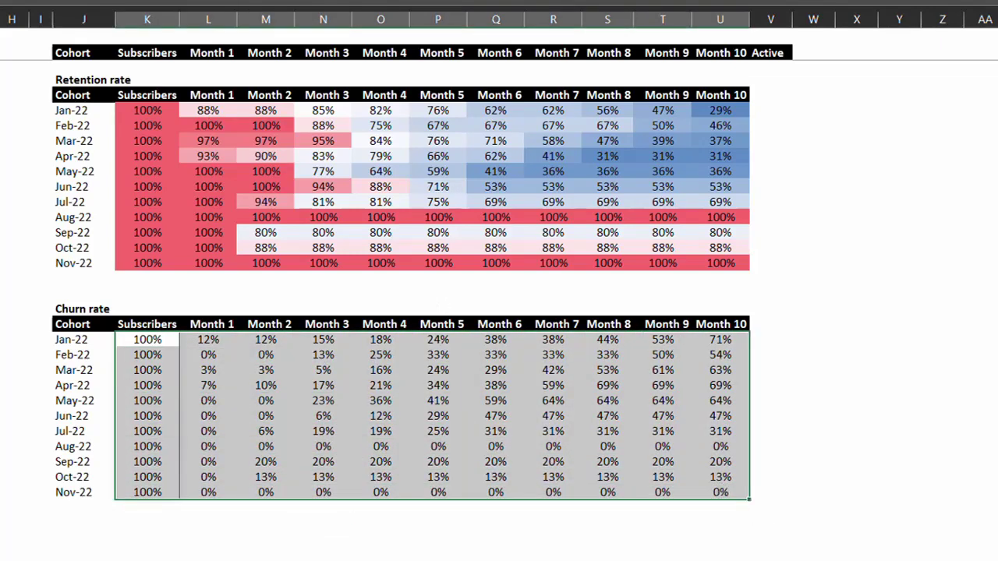
Step: Apply the Red - White Color Scale to the selected churn rate block
{"action": "left_click", "coordinate": [435, 32]}
{"action": "mouse_move", "coordinate": [545, 216]}
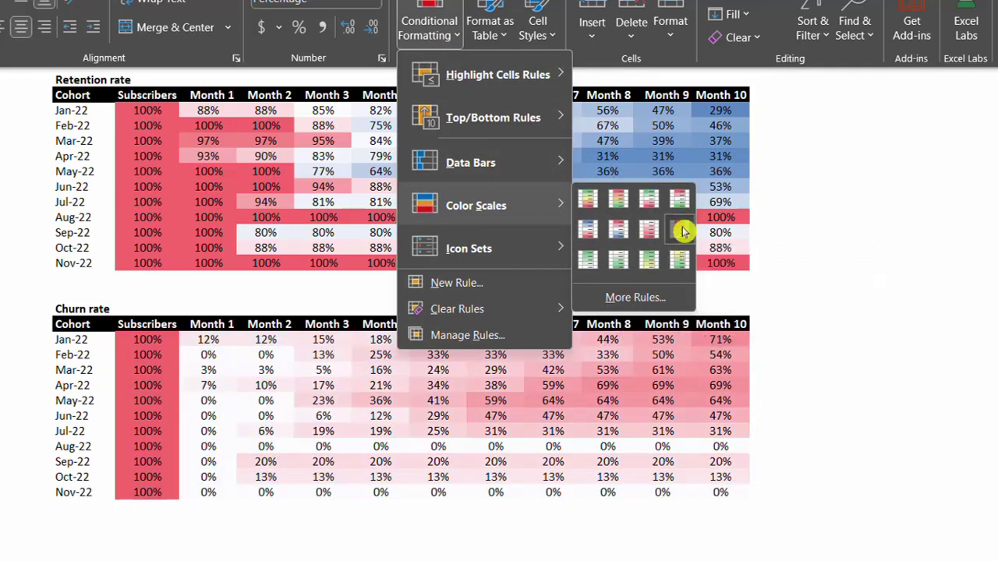
{"action": "left_click", "coordinate": [682, 231]}
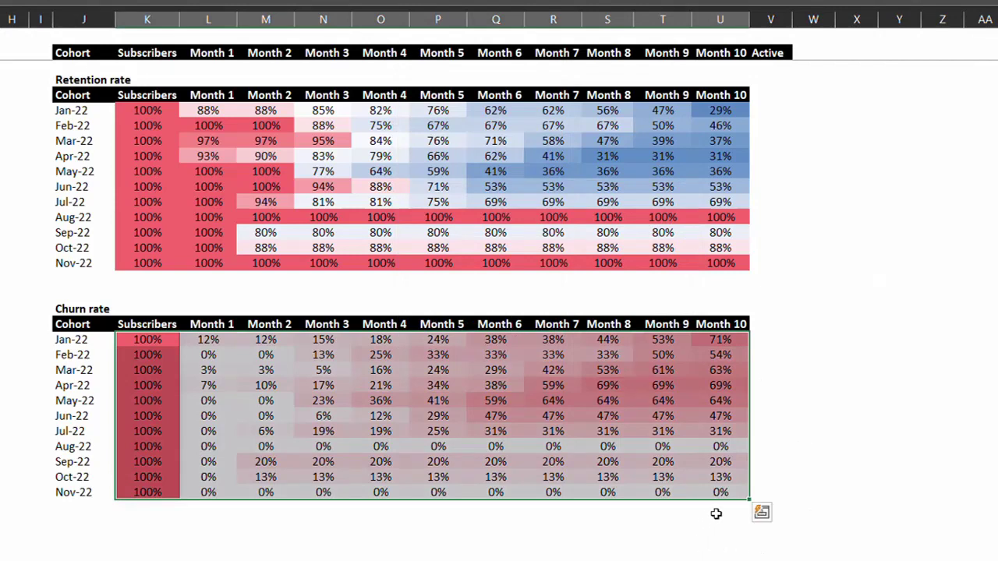
{"action": "left_click", "coordinate": [715, 511]}
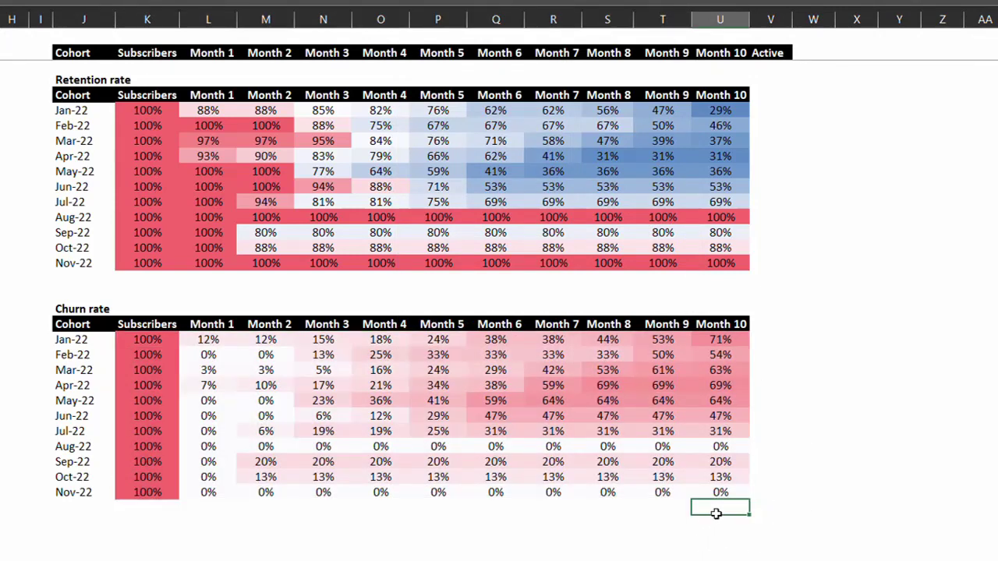